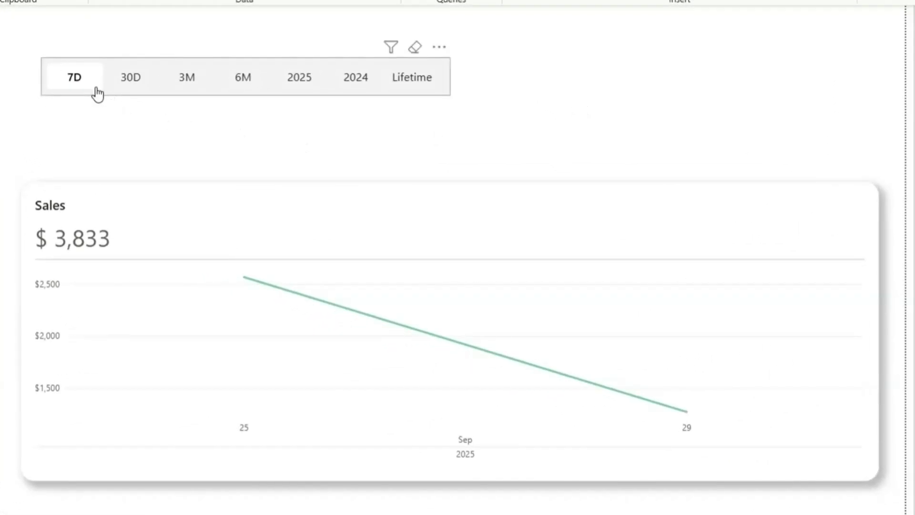
Test the slicer through 30D, 3M, 6M, 2025, 2024 and Lifetime, then deselect it
click(134, 89)
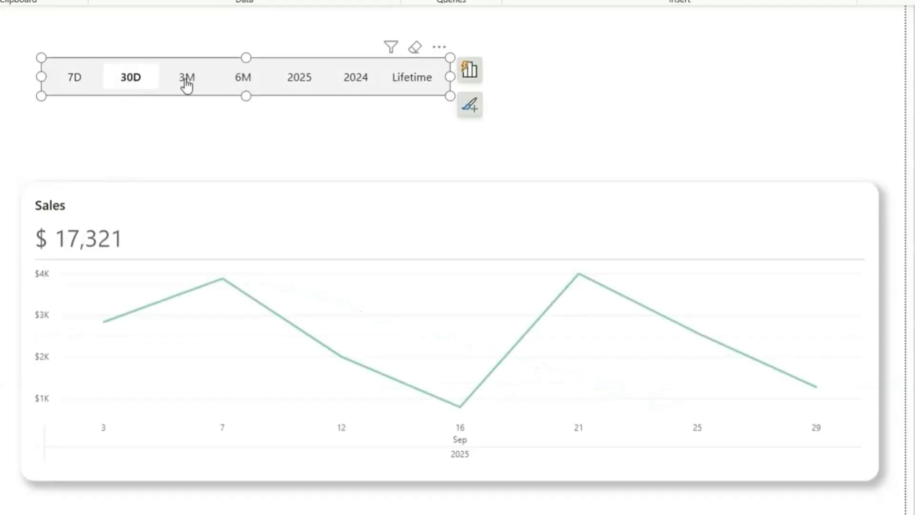
click(186, 85)
click(254, 82)
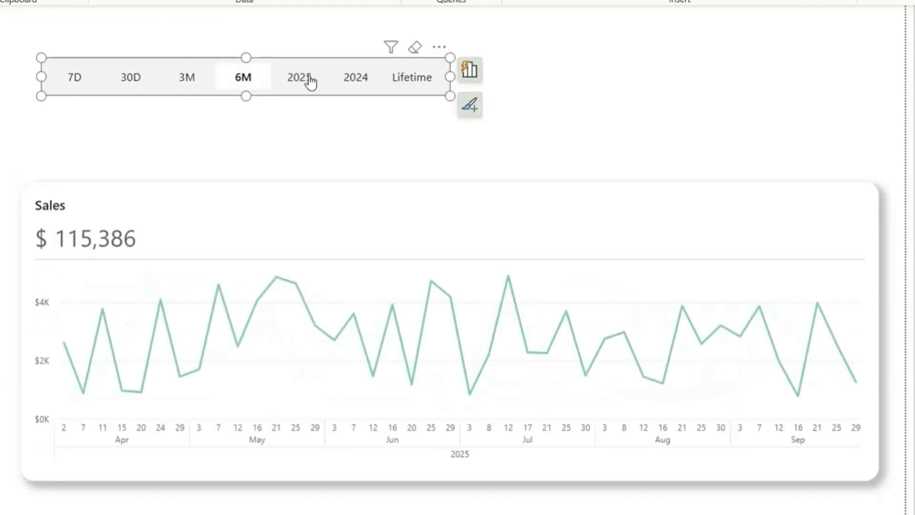
click(310, 84)
click(365, 86)
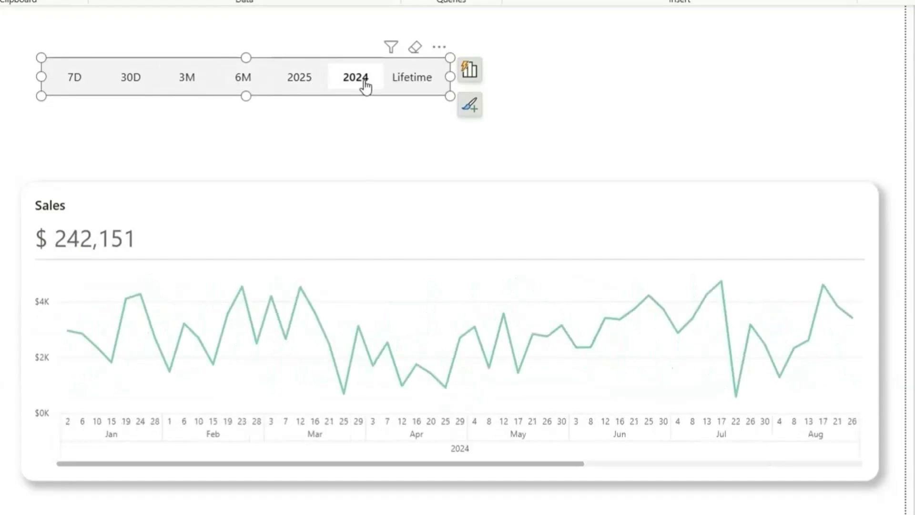
click(405, 83)
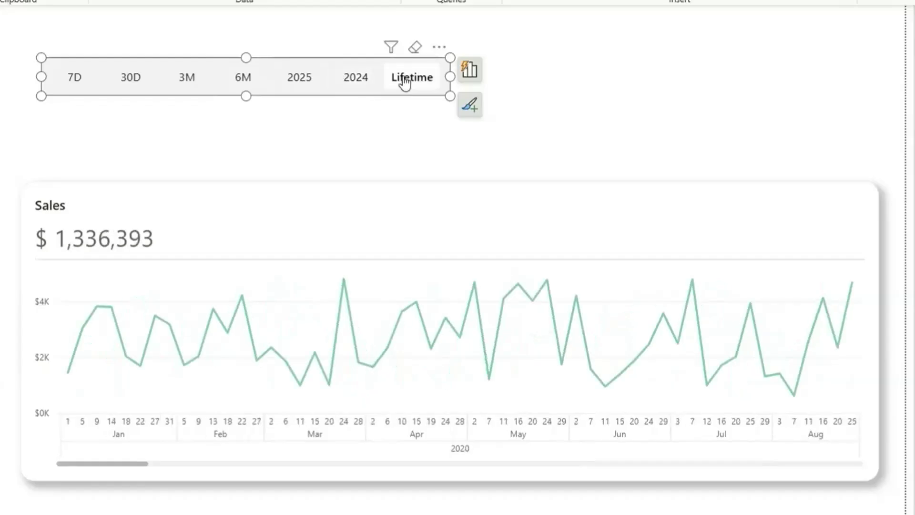
click(529, 97)
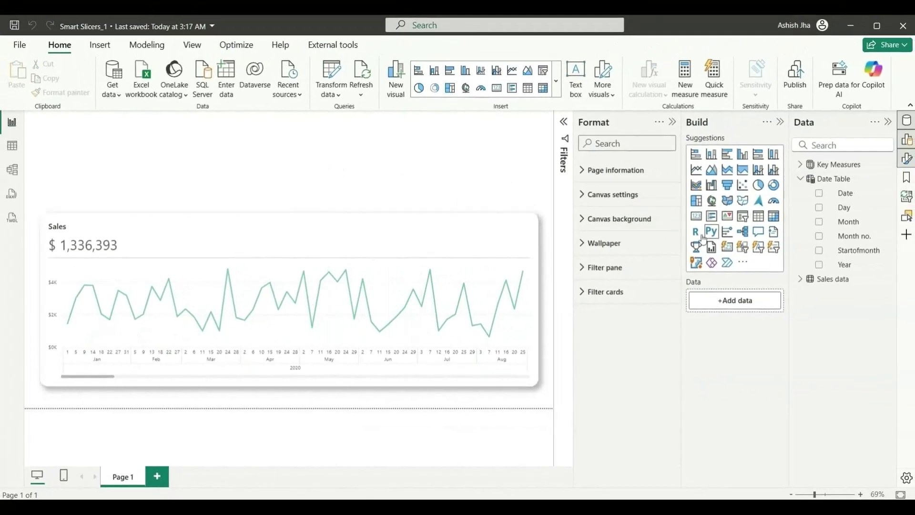
Select Date Table in the Data pane and start a new calculated table
click(845, 180)
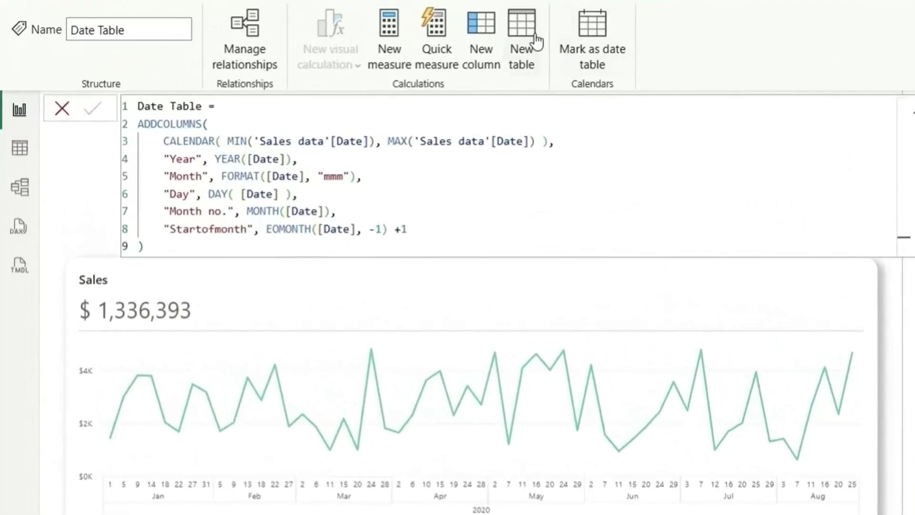
click(529, 47)
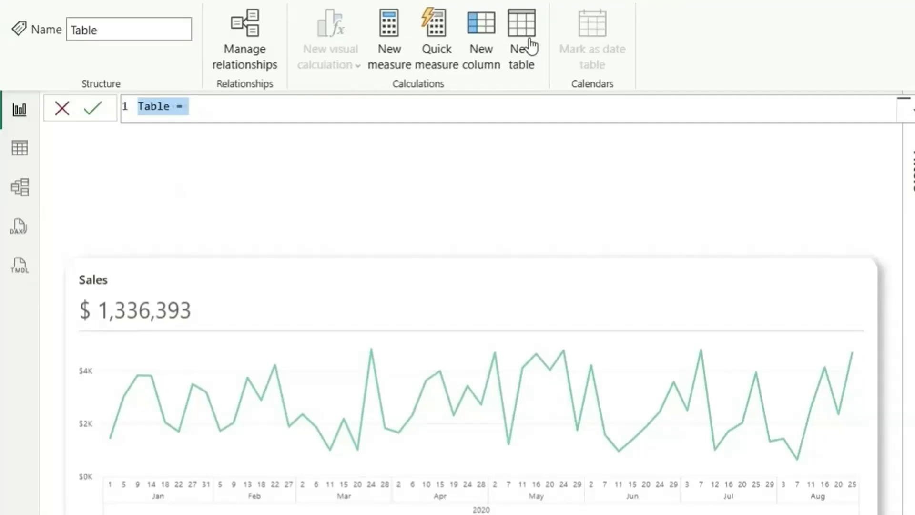
Name the table Date Category and define VAR _maxdate = MAX('Date Table'[Date])
text(Date Category =)
key(shift+Return)
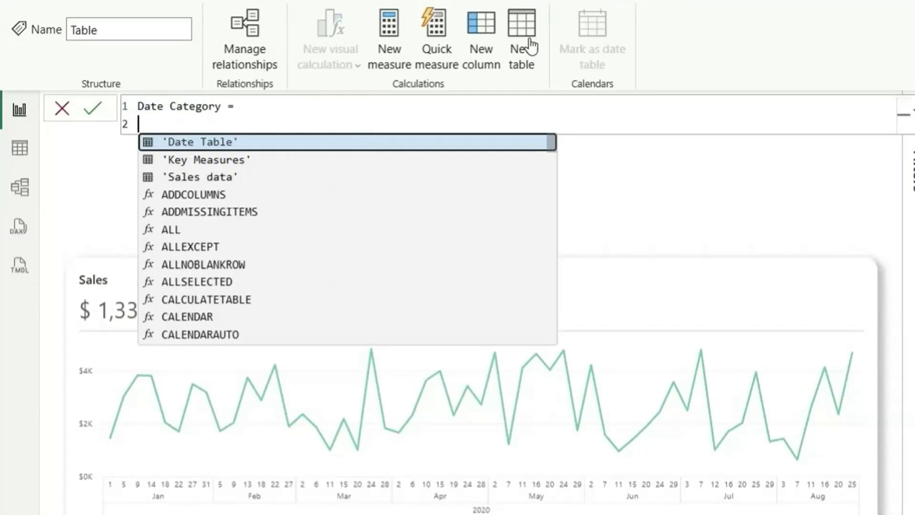
text(VAR )
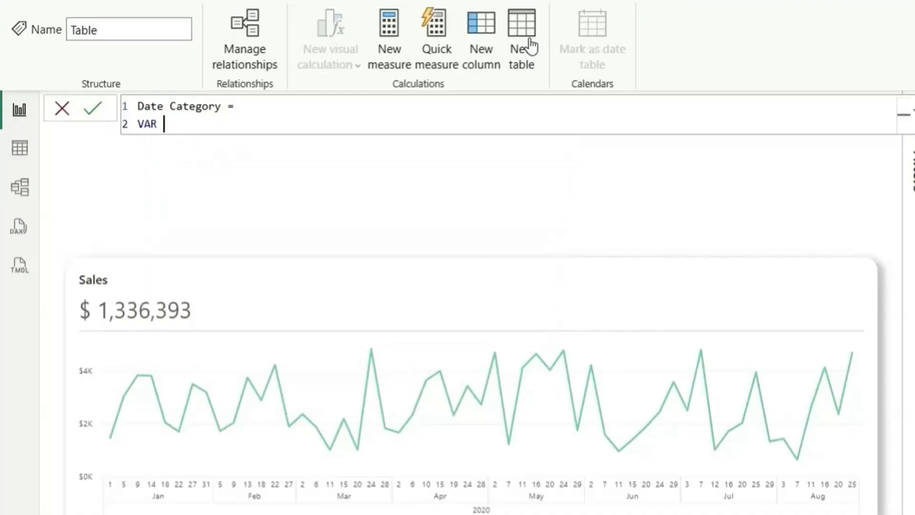
text(_maxdate = )
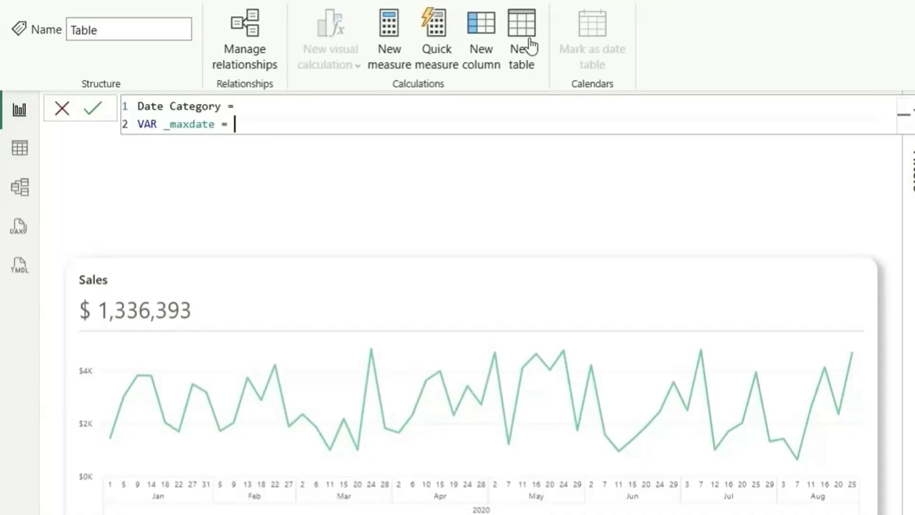
text(max)
key(Tab)
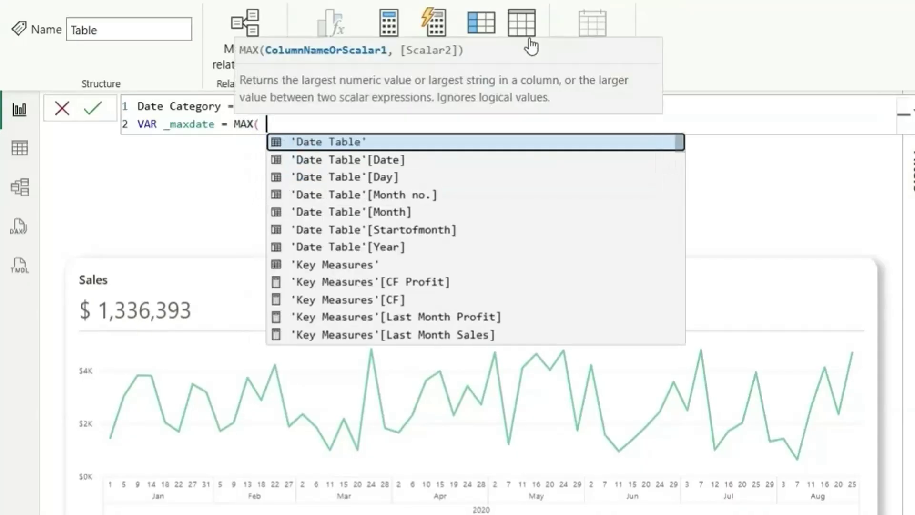
key(Down)
key(Tab)
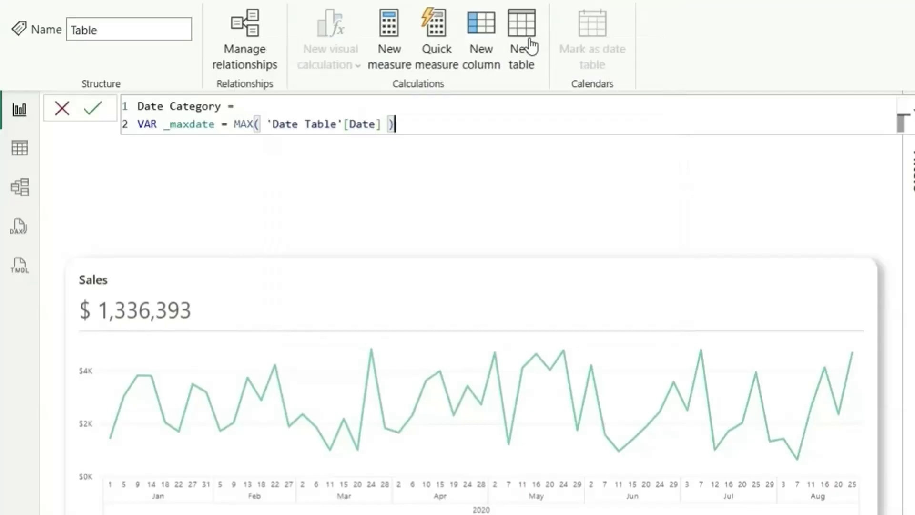
Add the variable VAR CY = FORMAT(_maxdate, "yyyy") on the next line
key(shift+Return)
text(va)
key(Tab)
text(CY = fo)
key(Tab)
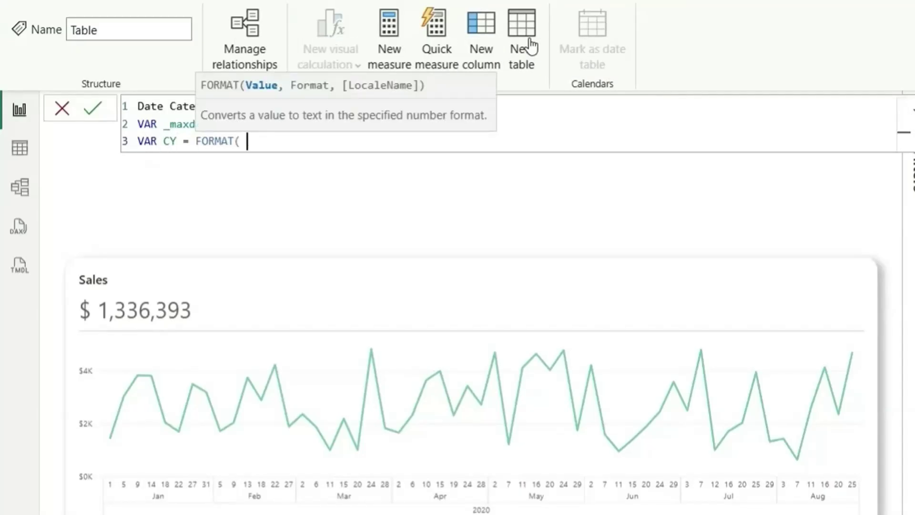
text(_m)
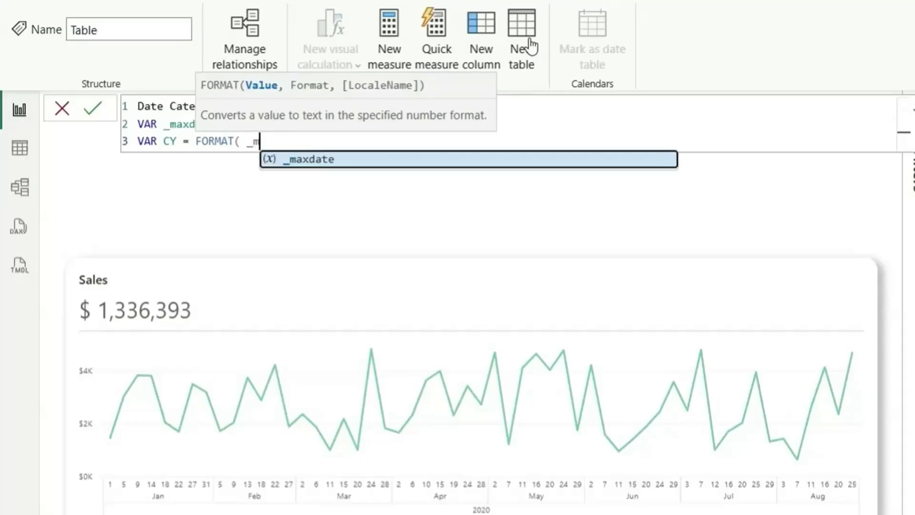
key(Tab)
text(_maxdate)
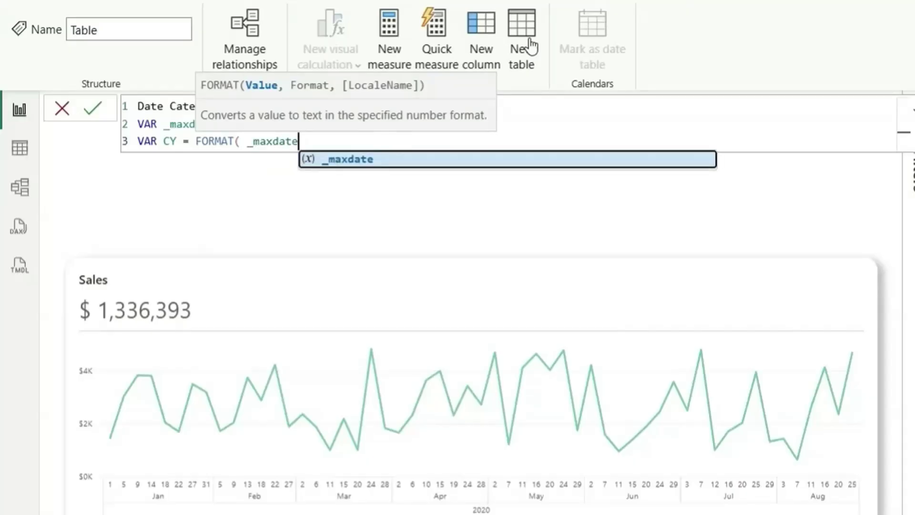
text(, "yyyy" ))
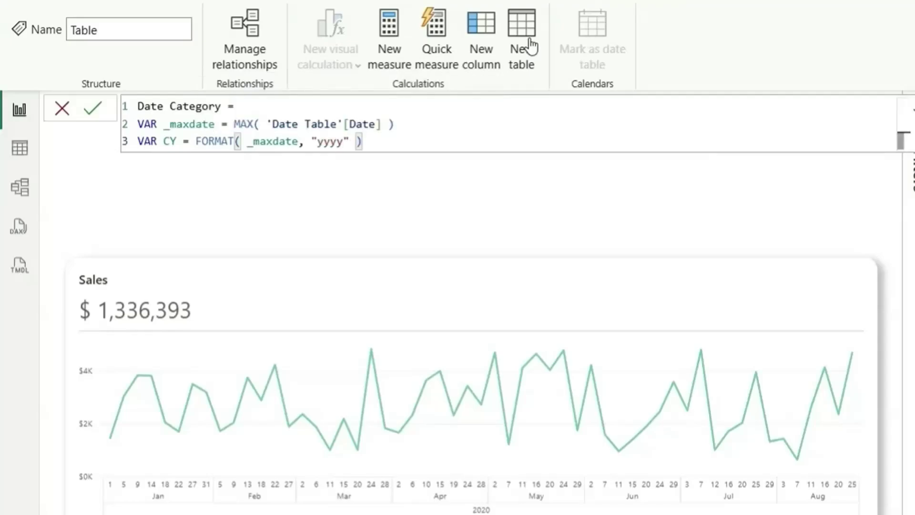
key(shift+Return)
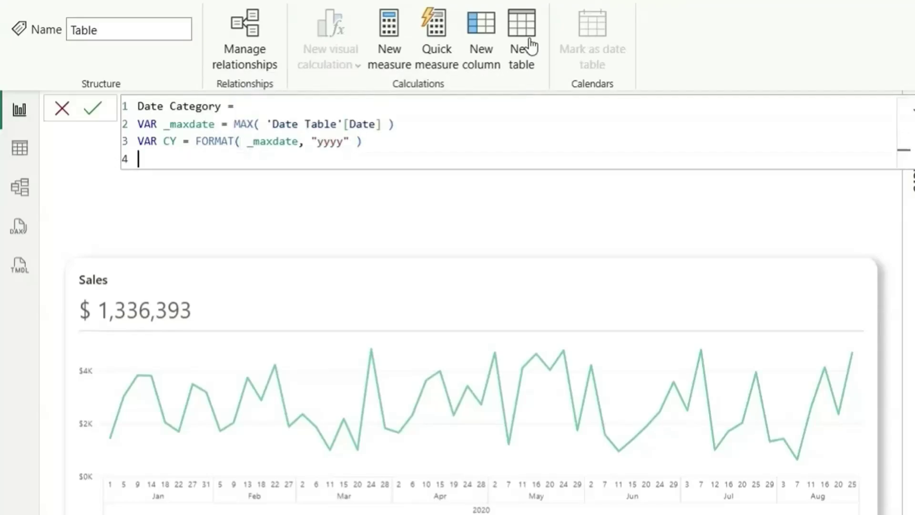
Duplicate the CY line, rename the copy PY and replace FORMAT with YEAR
click(372, 136)
key(shift+alt+Down)
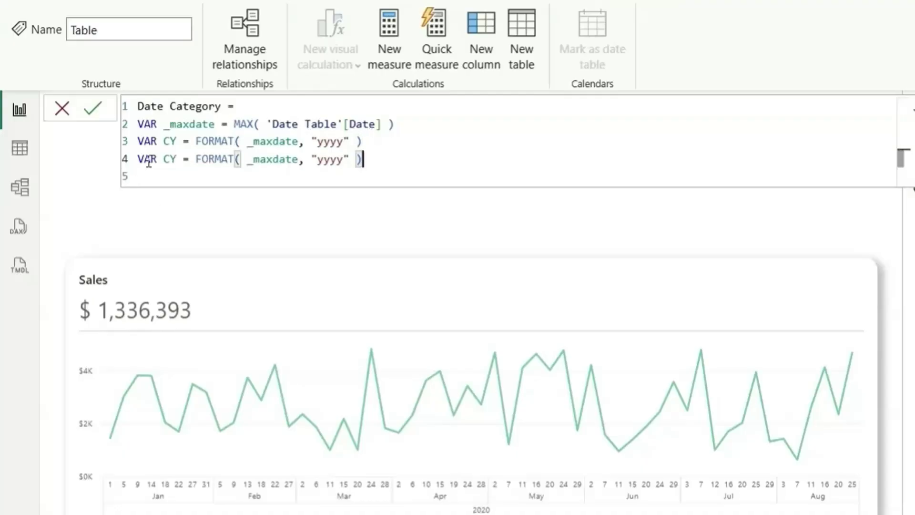
click(168, 161)
key(BackSpace)
text(P)
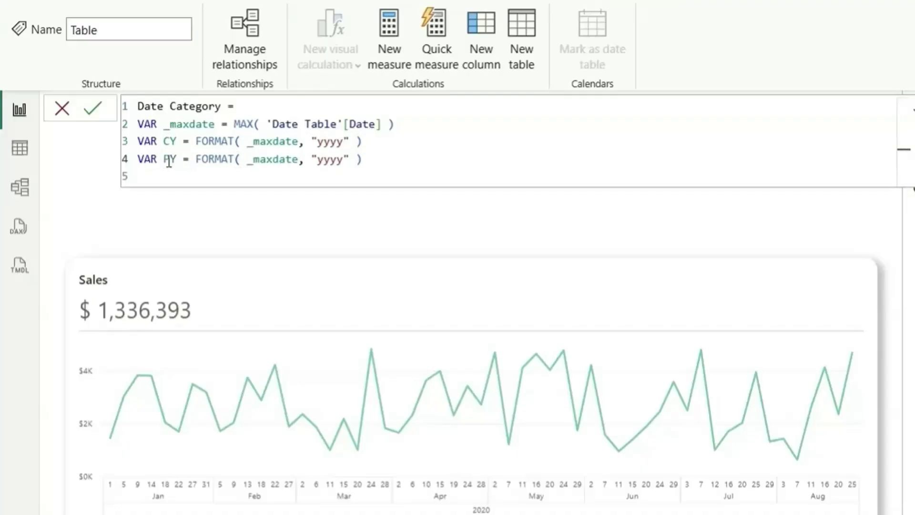
drag(197, 161, 236, 161)
text(y)
key(Tab)
Make PY read CONVERT(YEAR(_maxdate) - 1, dropping the "yyyy" argument
click(291, 162)
key(Delete)
key(Delete)
key(Delete)
key(Delete)
key(Delete)
key(Delete)
key(Delete)
key(Delete)
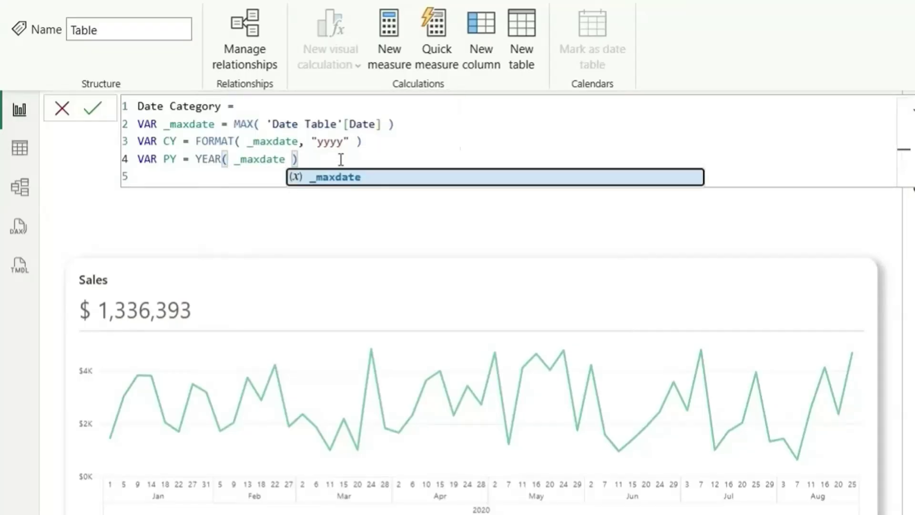
click(321, 160)
text(- 1)
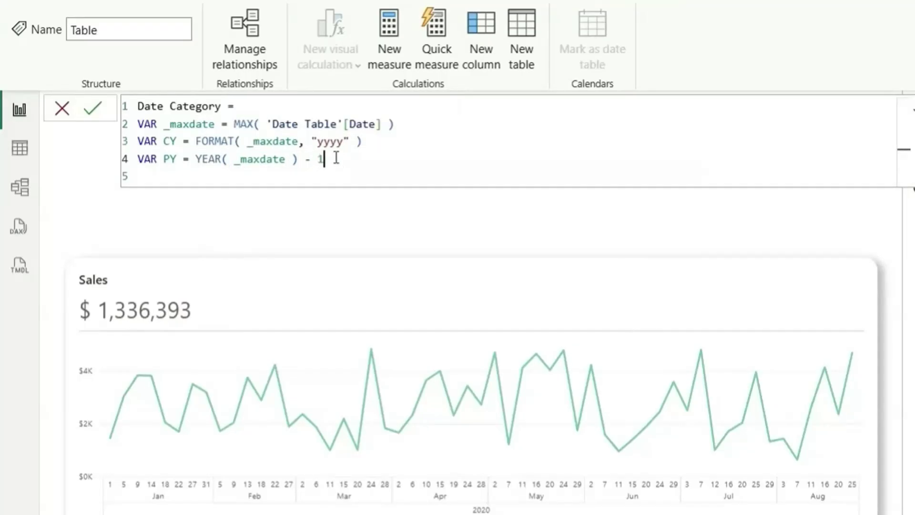
click(196, 162)
text(conv)
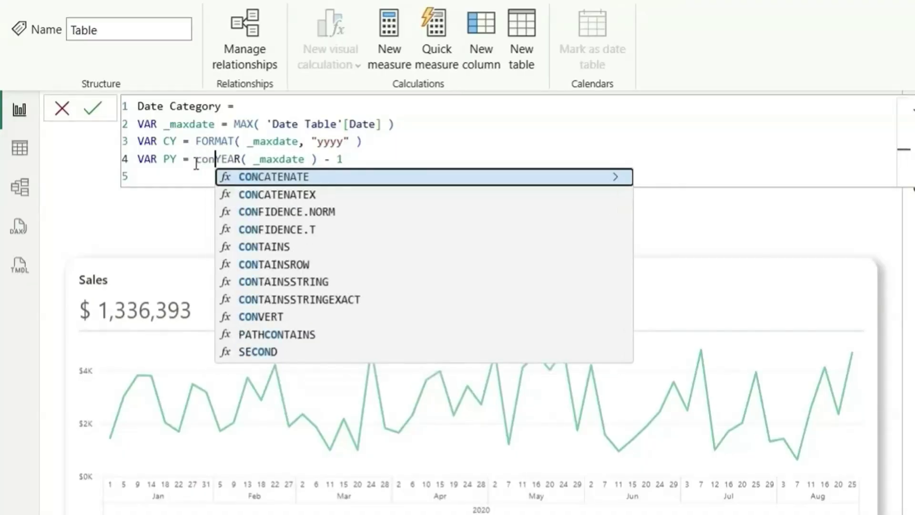
key(Tab)
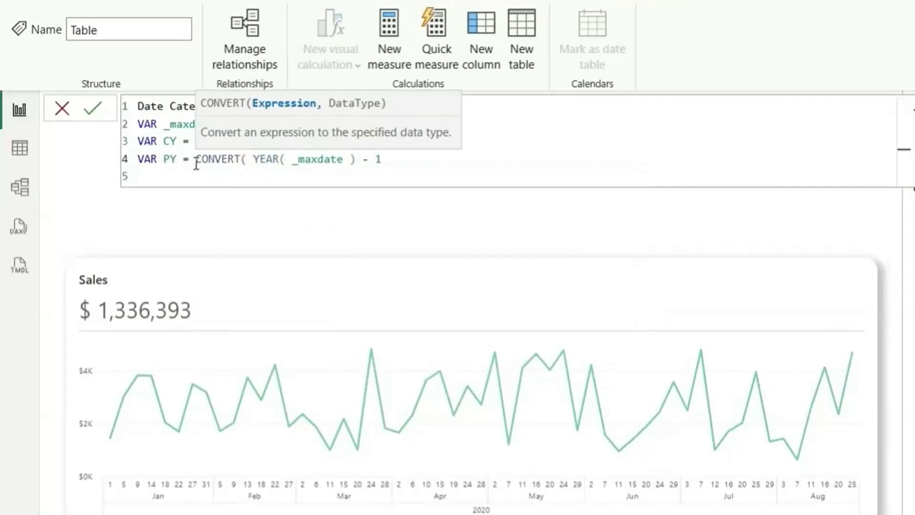
click(388, 162)
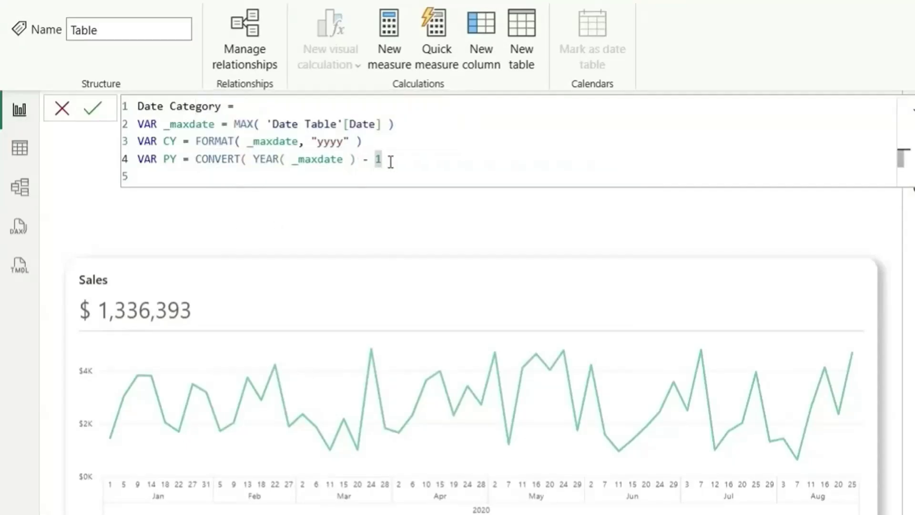
Finish PY as TEXT, then start RETURN UNION( with an ADDCOLUMNS( block
text(, TEXT ))
key(Return)
text(ret)
key(Tab)
key(Return)
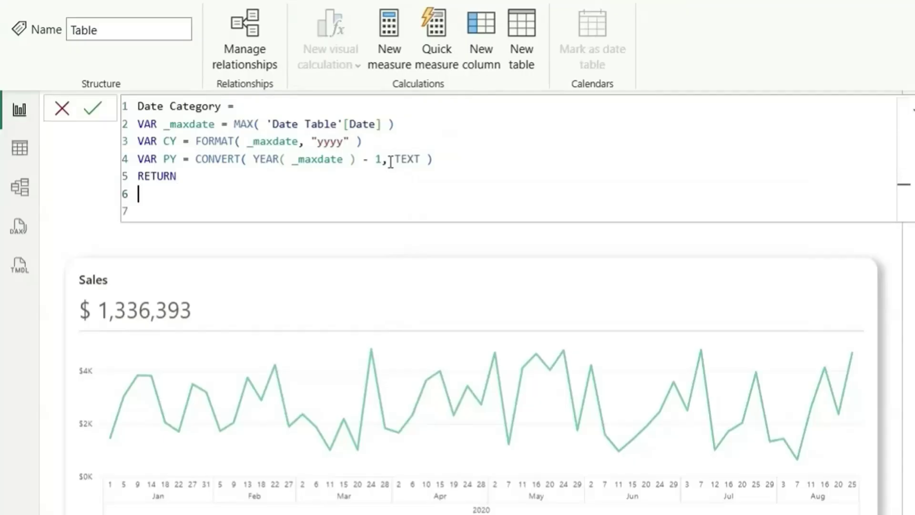
text(uni)
key(Down)
key(Down)
key(Tab)
text(()
key(Return)
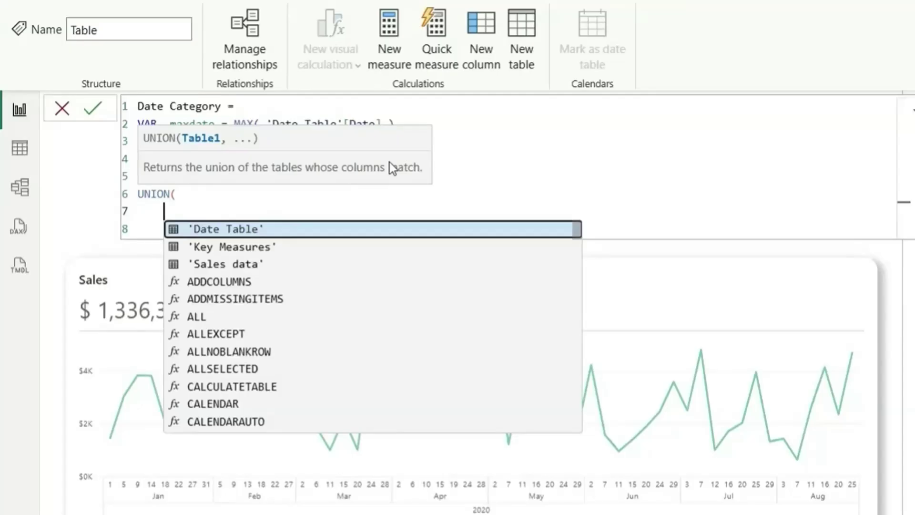
text(add)
key(Tab)
text(()
key(Return)
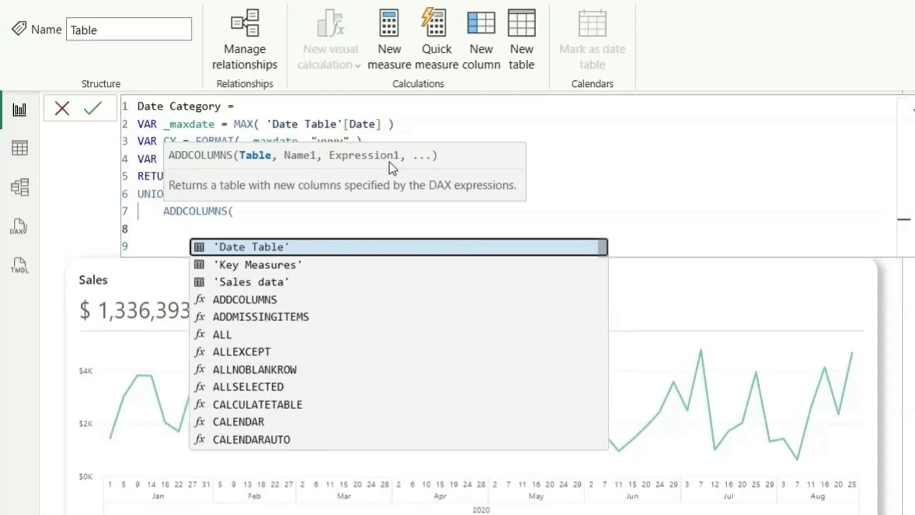
Fill in DATESINPERIOD('Date Table'[Date], _maxdate, -7, DAY) as the block's table
text(da)
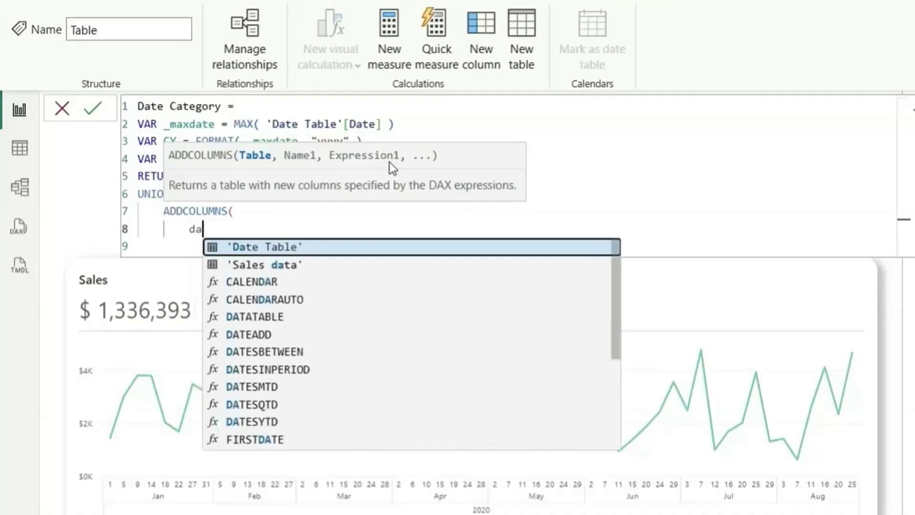
text(tesin)
key(Tab)
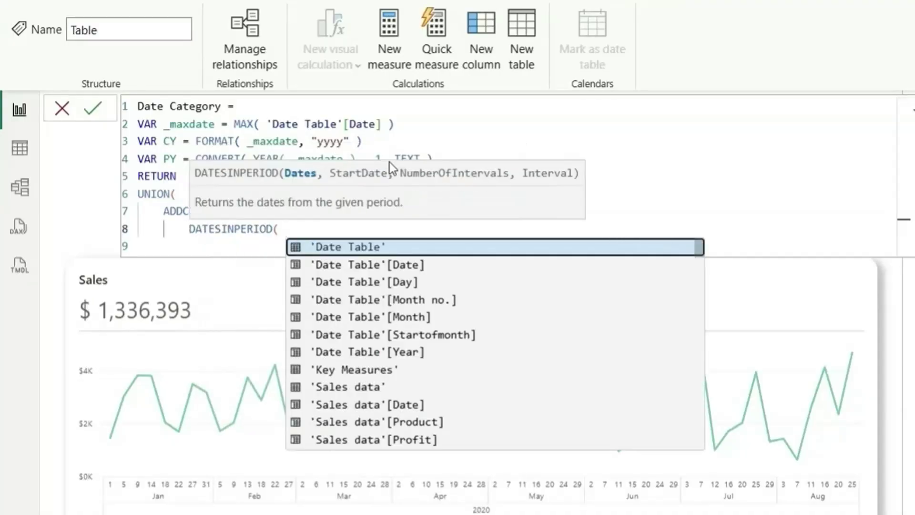
text(date)
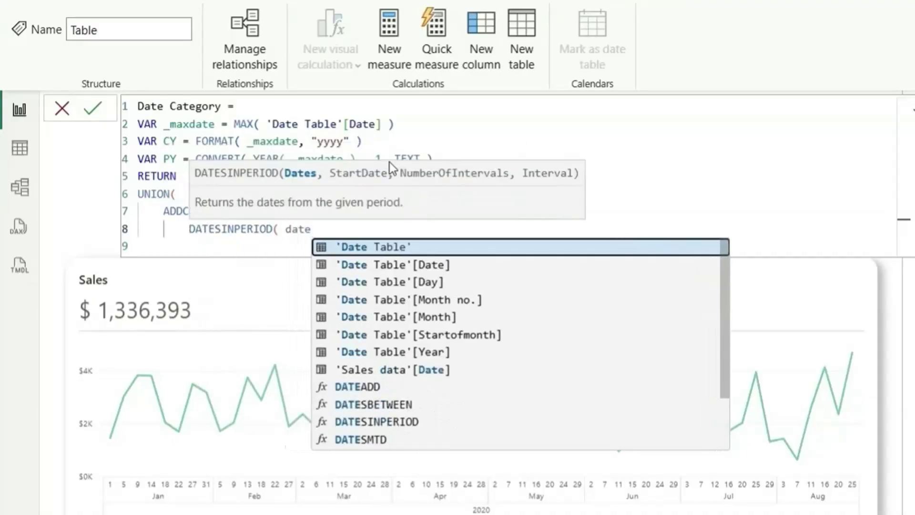
key(Down)
key(Tab)
text(, max)
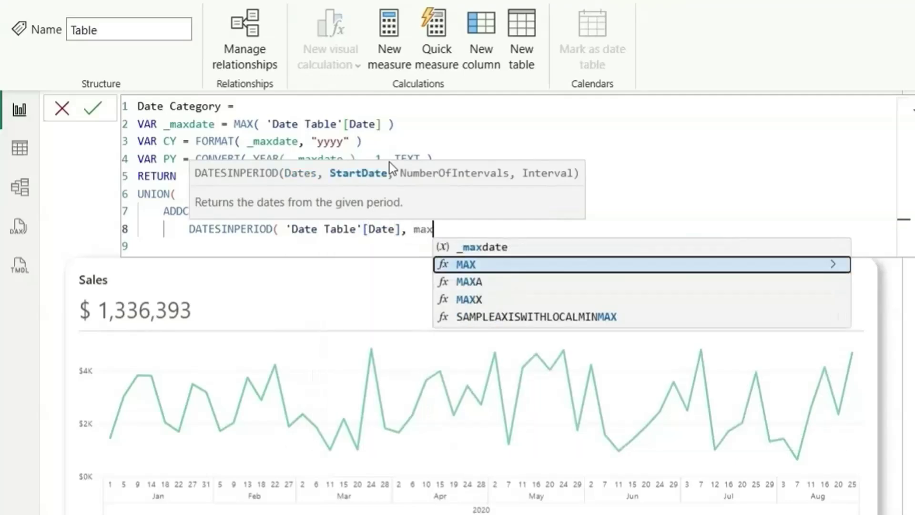
key(BackSpace)
key(BackSpace)
key(BackSpace)
text(_)
key(Tab)
text(,)
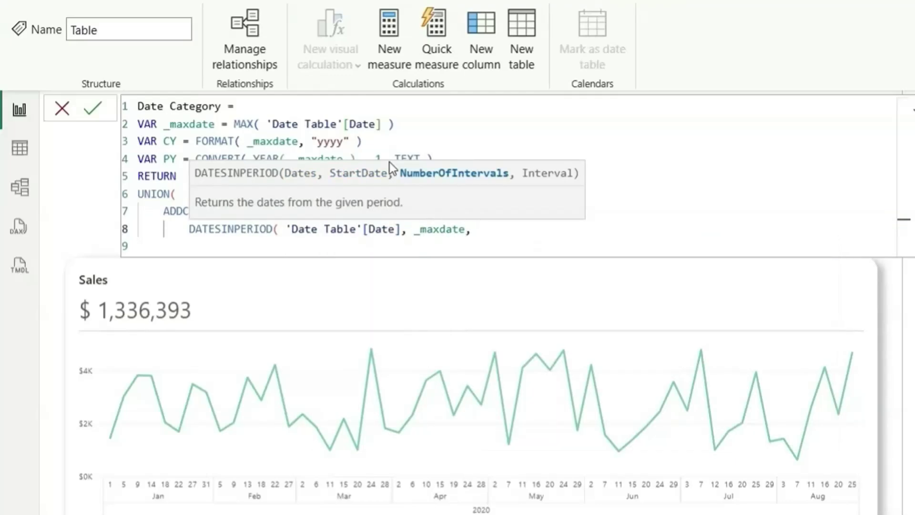
text( -7,)
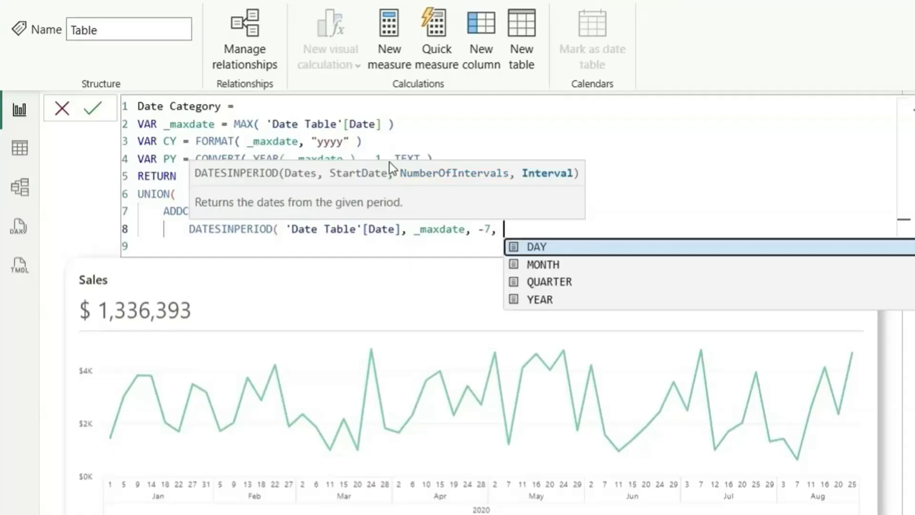
key(Tab)
text())
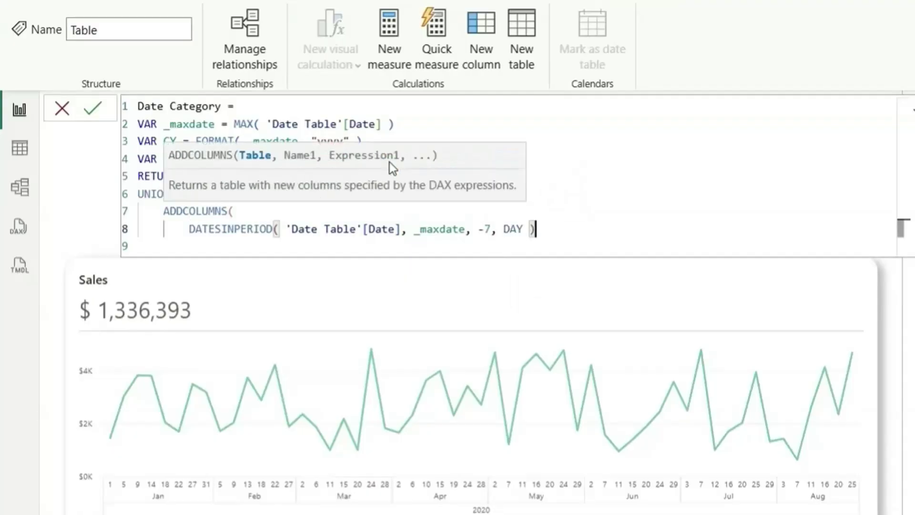
text(,)
Add columns Category "7D" and Sort 1, close the block and select it for copying
key(shift+Return)
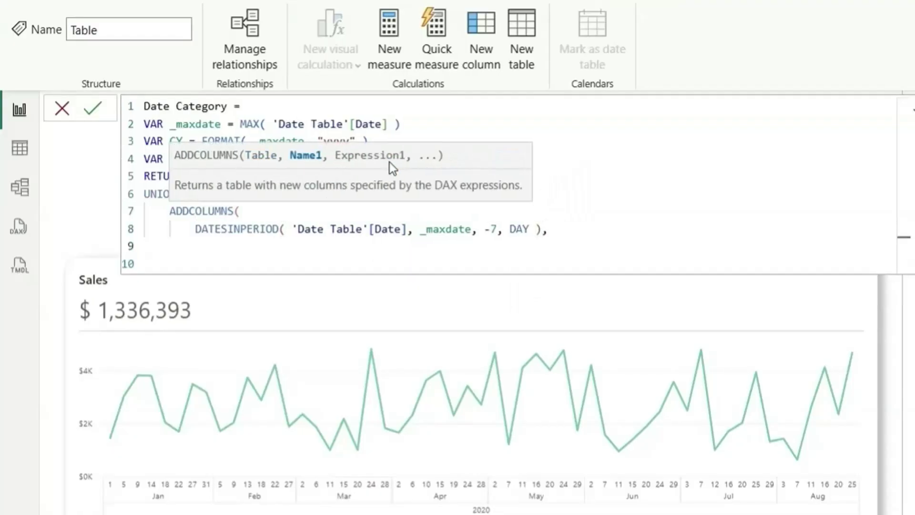
text("Category")
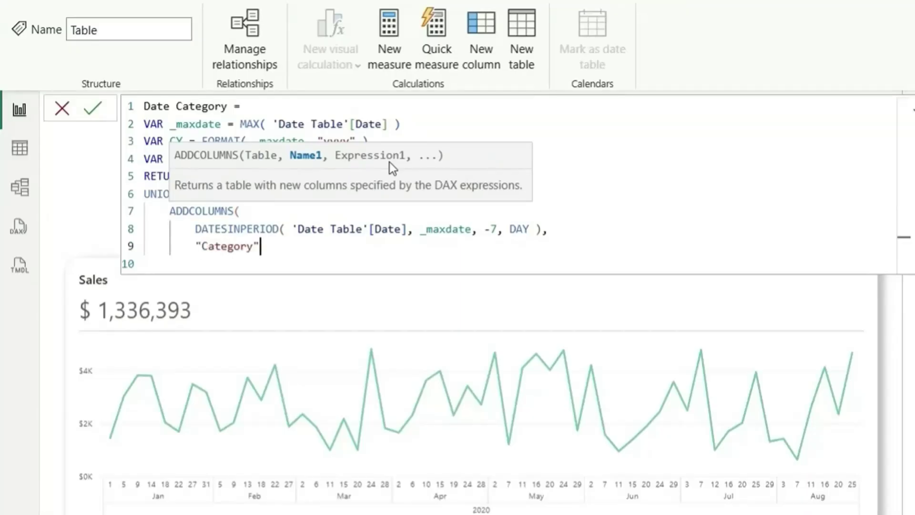
text(, )
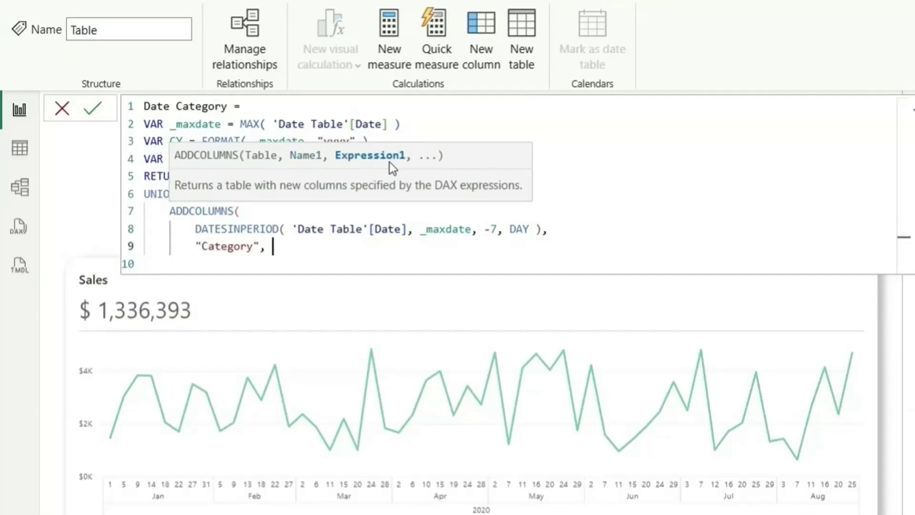
text("7D",)
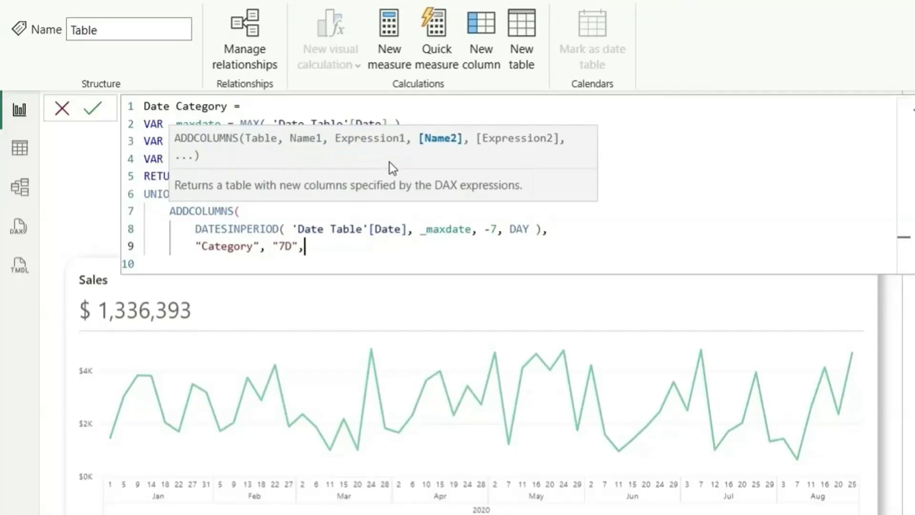
key(Return)
text("Sorty", 1)
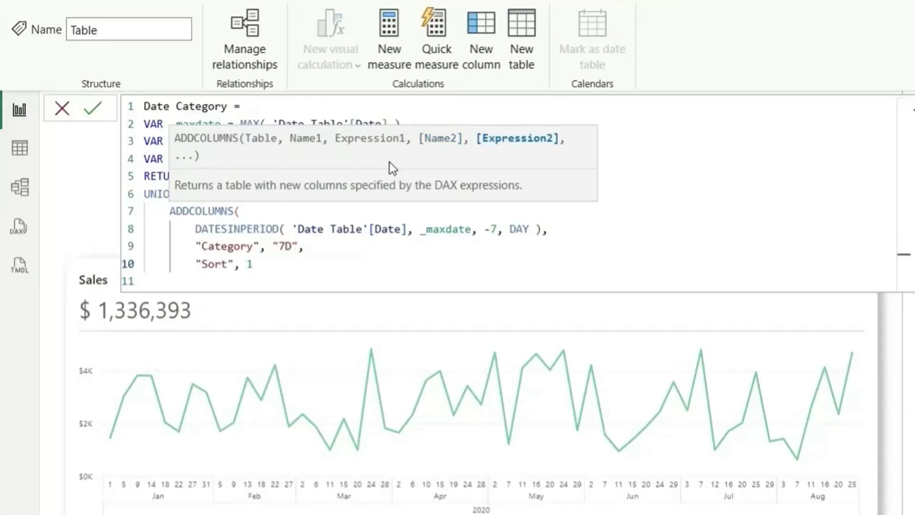
key(Return)
text(),)
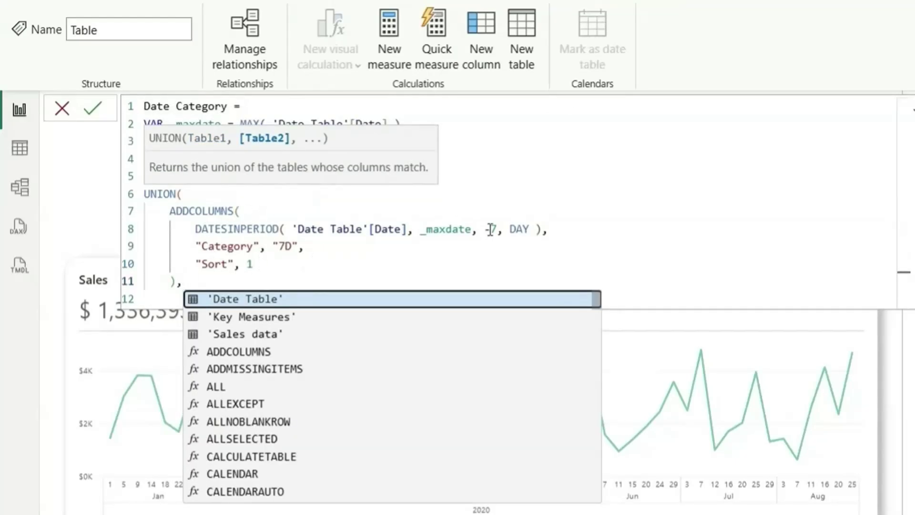
key(shift+Up)
key(shift+Up)
key(shift+Up)
key(shift+Up)
key(shift+Home)
key(ctrl+c)
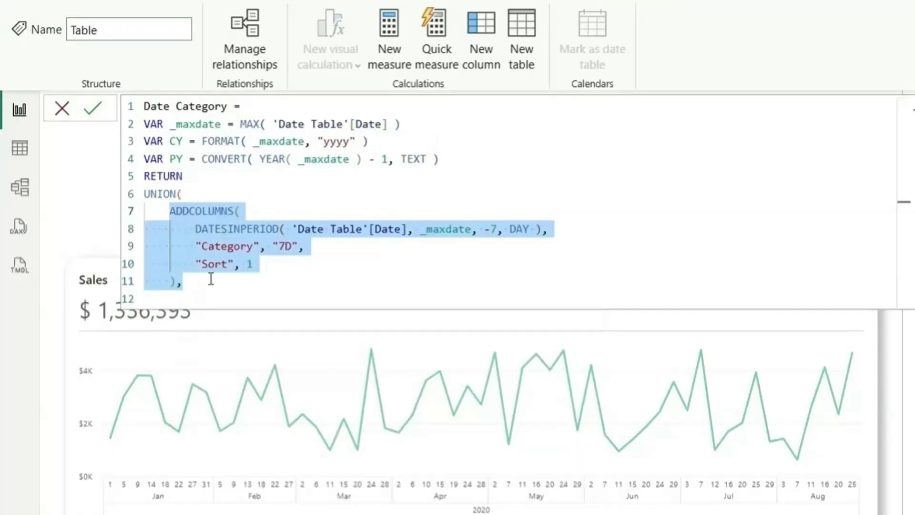
Paste a copy of the block and change it to -30 days, label 30D, Sort 2
click(198, 291)
key(ctrl+v)
click(498, 317)
key(BackSpace)
text(30)
double_click(286, 335)
text(30D)
double_click(250, 351)
text(2)
Paste another copy and change it to -3 MONTH, label 3M, Sort 3
click(200, 368)
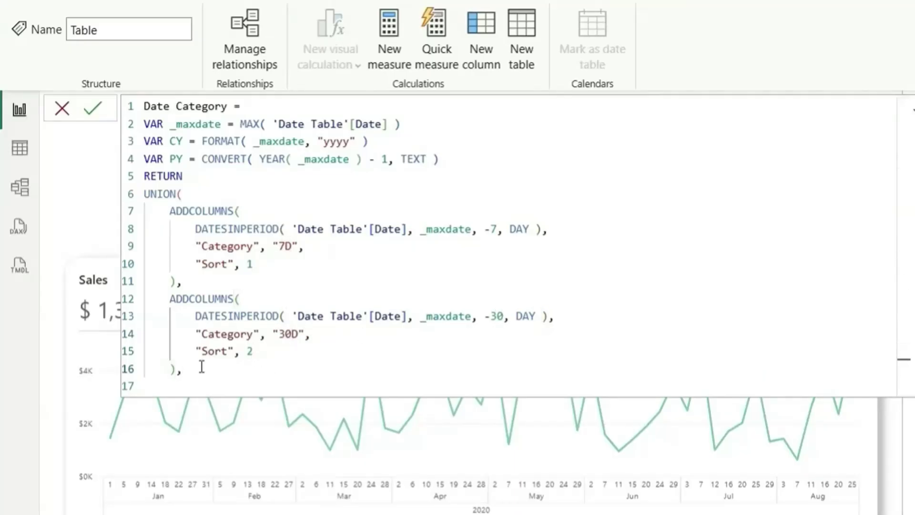
key(ctrl+v)
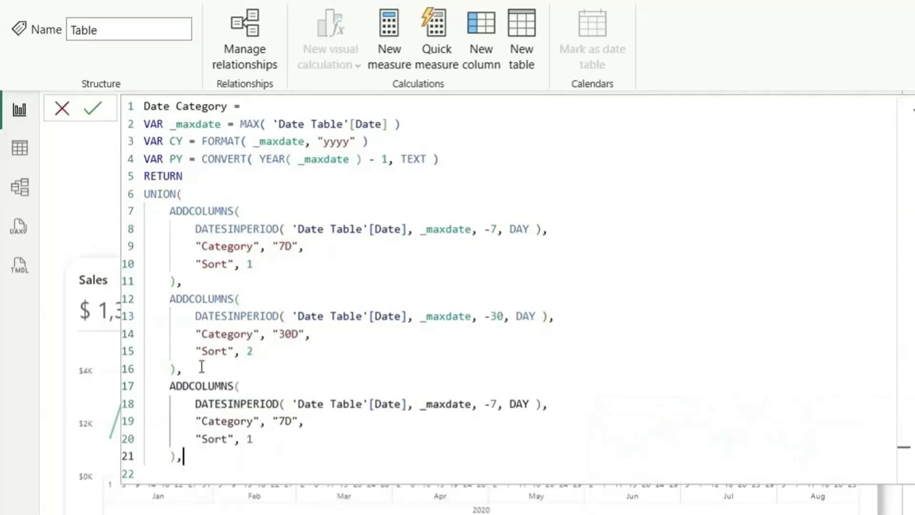
double_click(495, 404)
text(3)
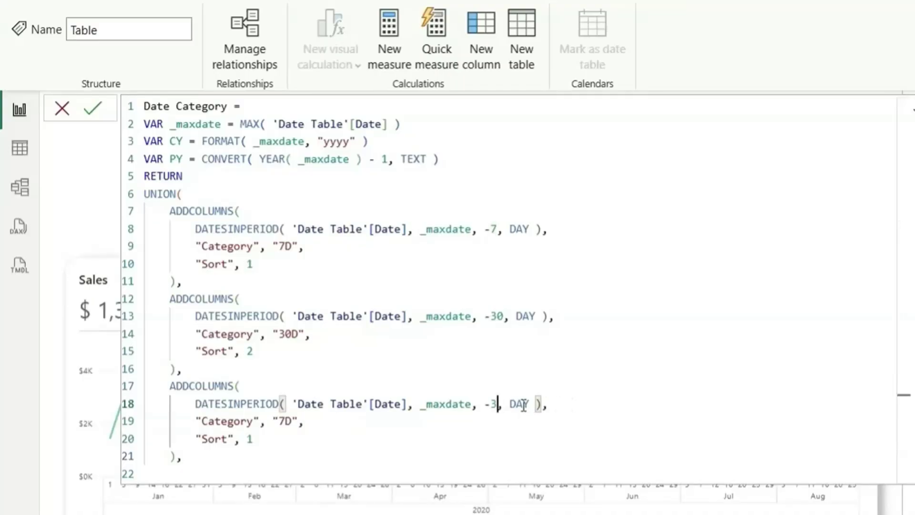
double_click(518, 405)
text(M)
key(Tab)
double_click(287, 421)
text(3M)
double_click(252, 439)
key(BackSpace)
text(3)
Paste a fourth copy as -6 MONTH, label 6M, Sort 4, and select it
click(196, 456)
key(Return)
key(ctrl+v)
double_click(494, 491)
text(6)
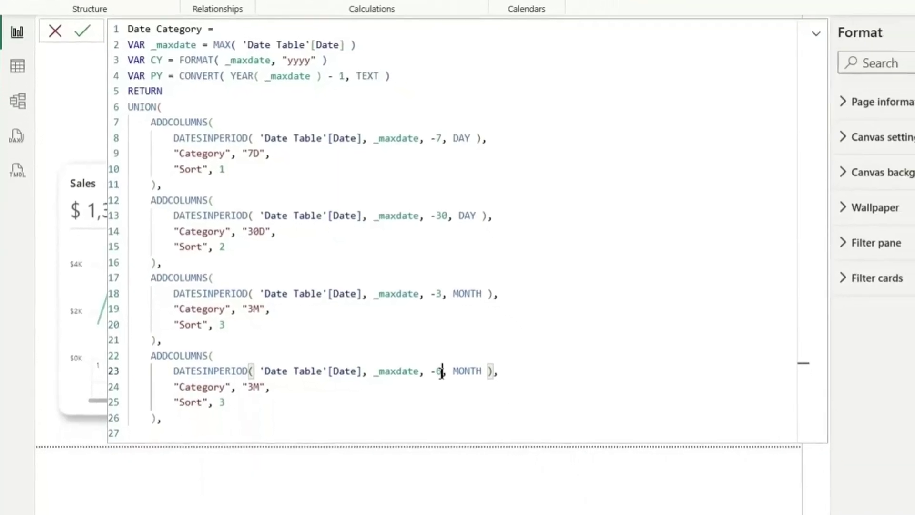
double_click(254, 387)
text(6M)
key(Down)
key(Down)
click(242, 397)
key(BackSpace)
text(4)
drag(173, 411, 150, 351)
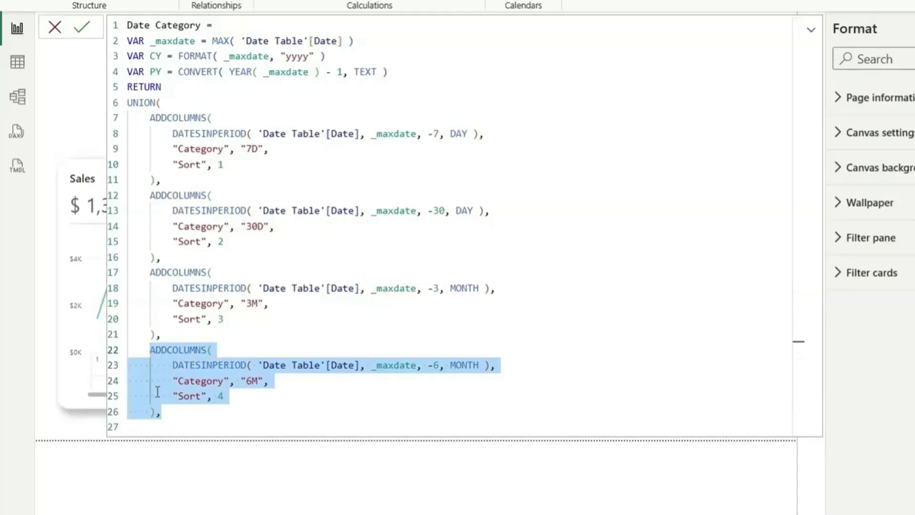
Paste another copy of the block below the 6M block
click(170, 411)
key(Return)
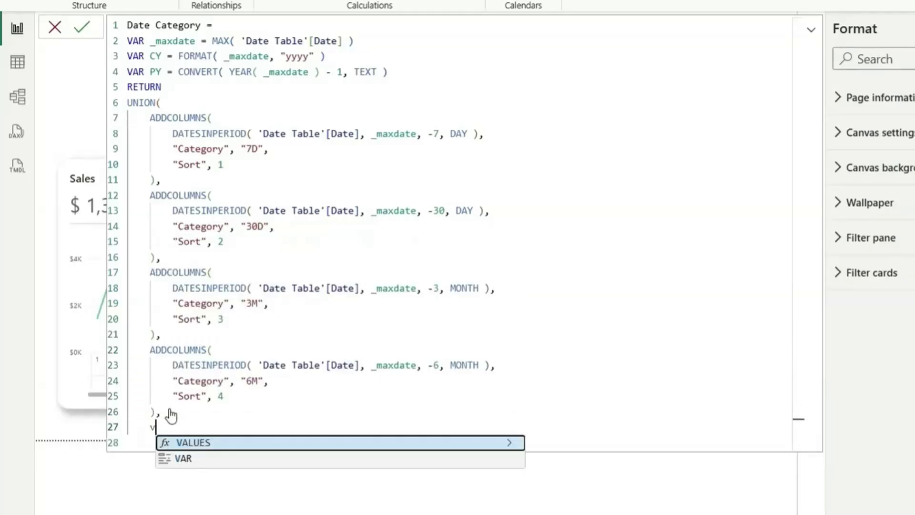
text(ADDCOLUMNS(         DATESINPERIOD( 'Date Table'[Date], _maxdate, -3, MONTH ),         "Category", "3M",         "Sort", 3     ),)
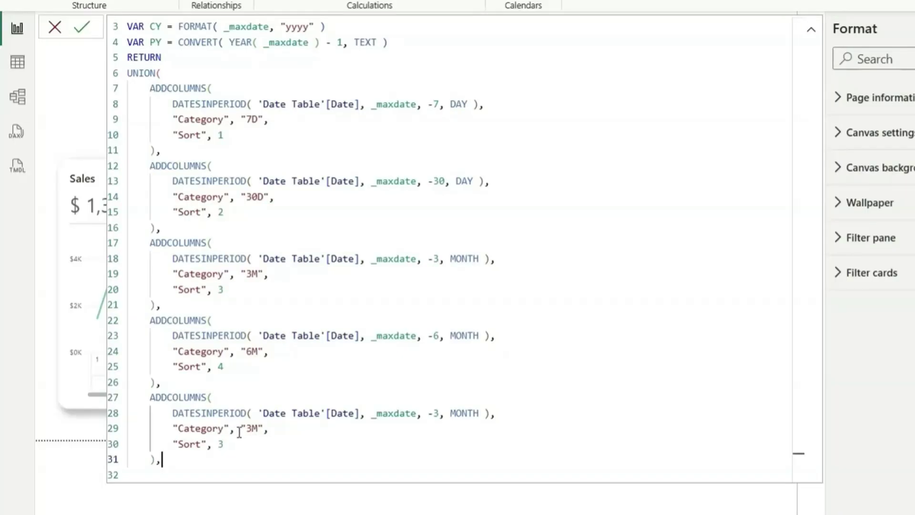
drag(234, 431, 263, 432)
click(264, 431)
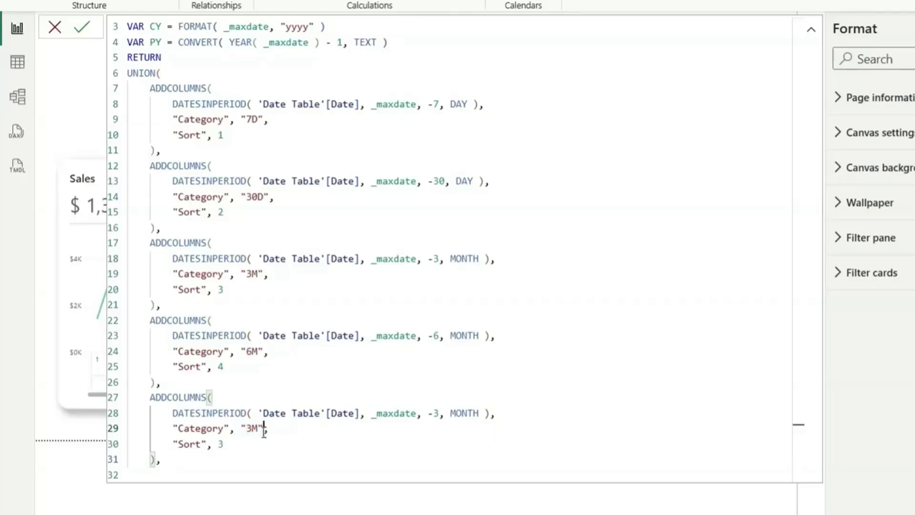
click(264, 429)
Replace its range with DATESBETWEEN('Date Table'[Date], DATE(YEAR(_maxdate), 01, 01), _maxdate)
drag(174, 413, 509, 416)
text(DATESBETWEEN( )
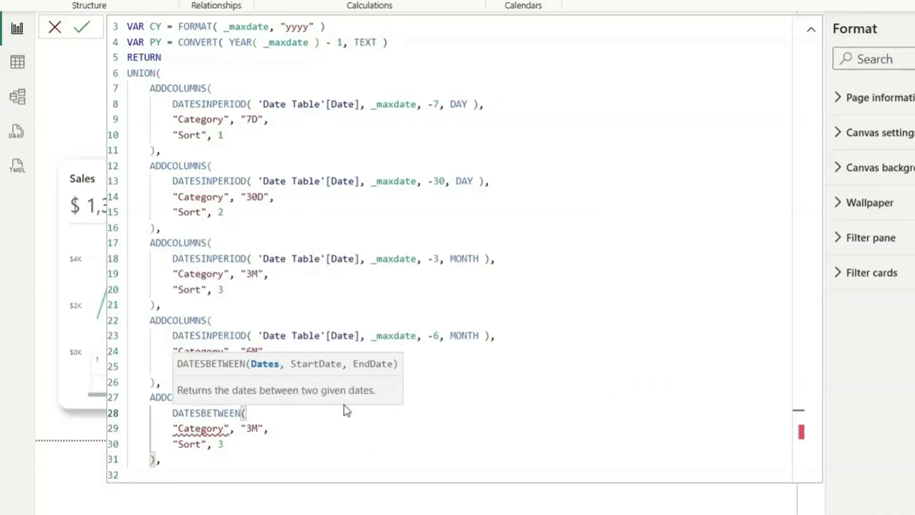
text(date)
key(Down)
key(Tab)
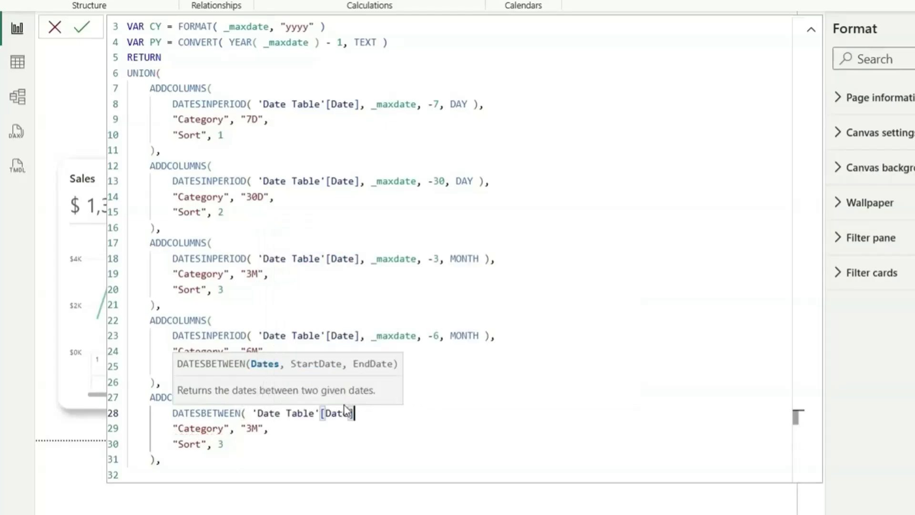
text(, )
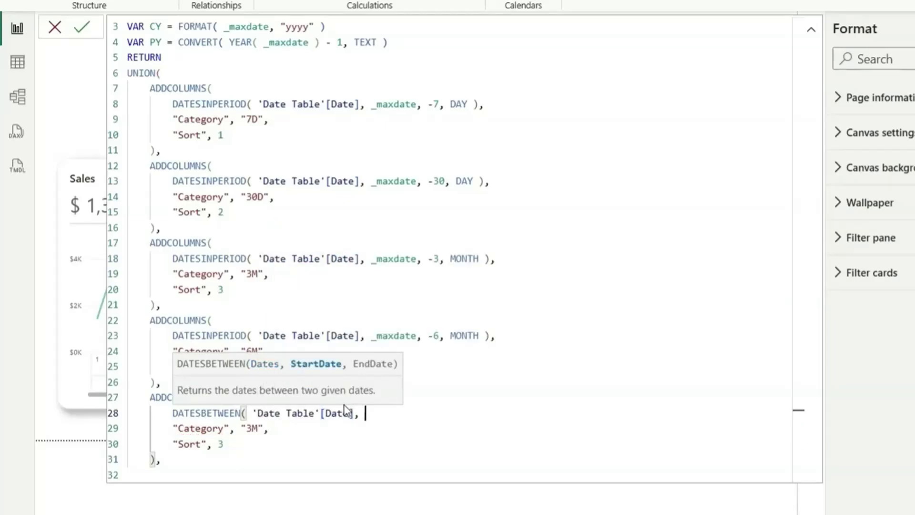
text(date()
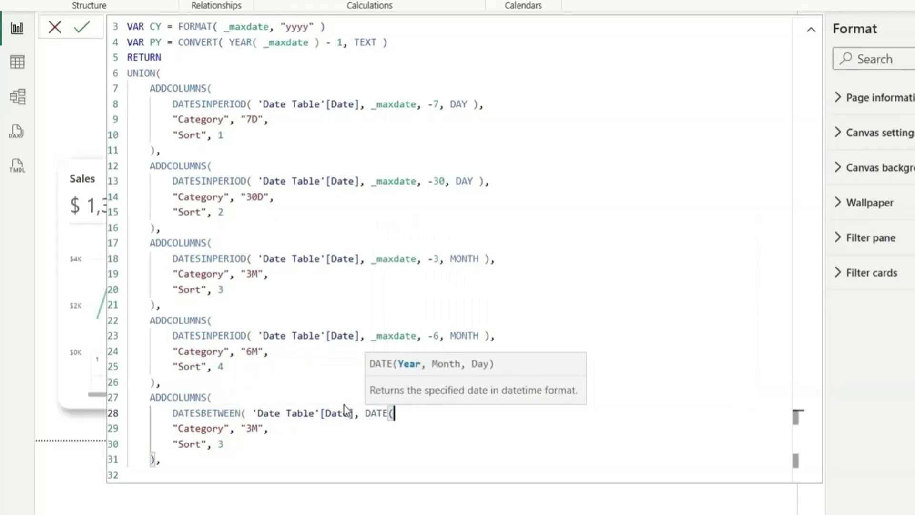
text( year( )
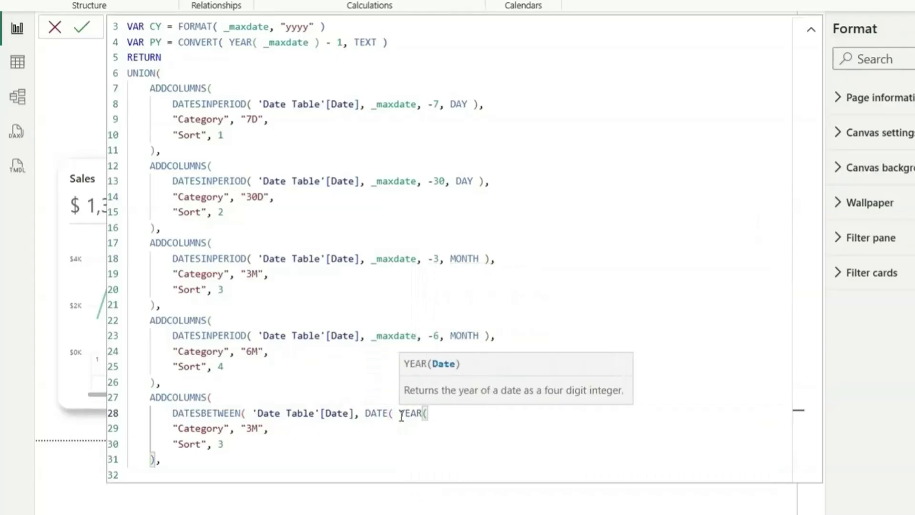
text(_maxdate), )
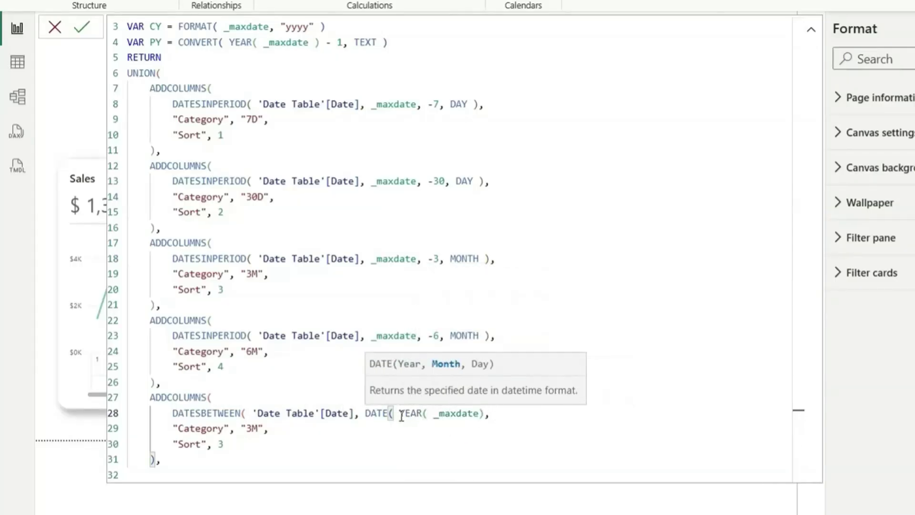
text(01, 01))
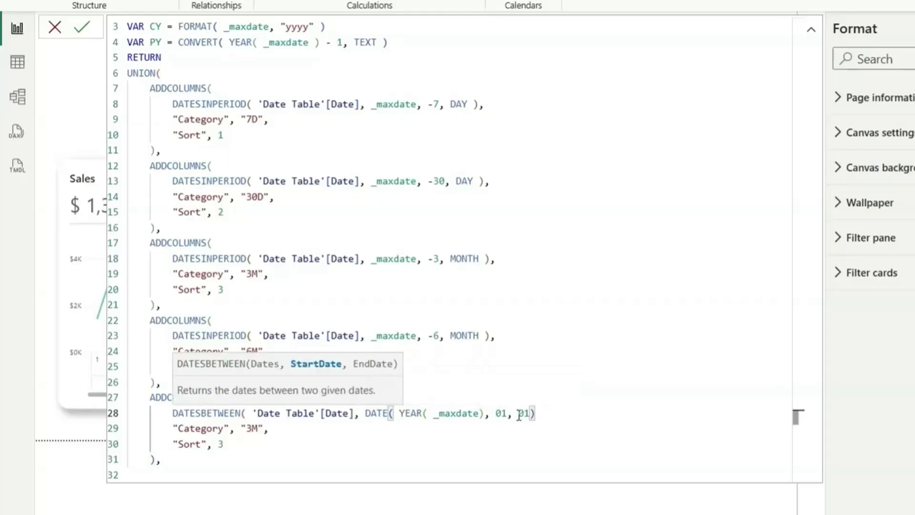
text(, )
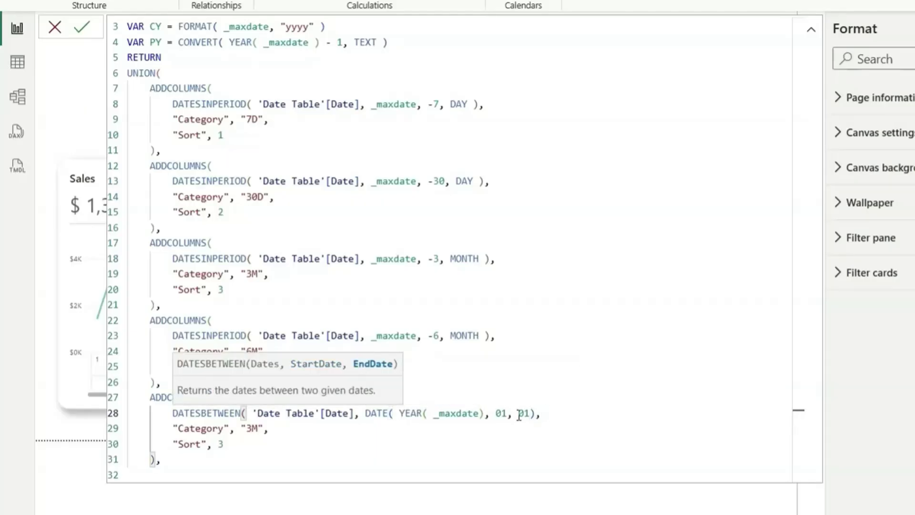
text(_m)
key(Tab)
text())
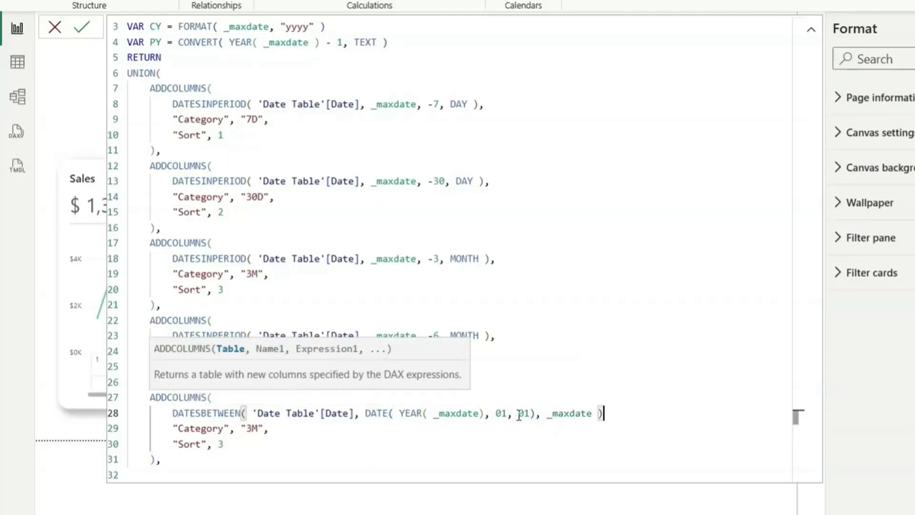
text(,)
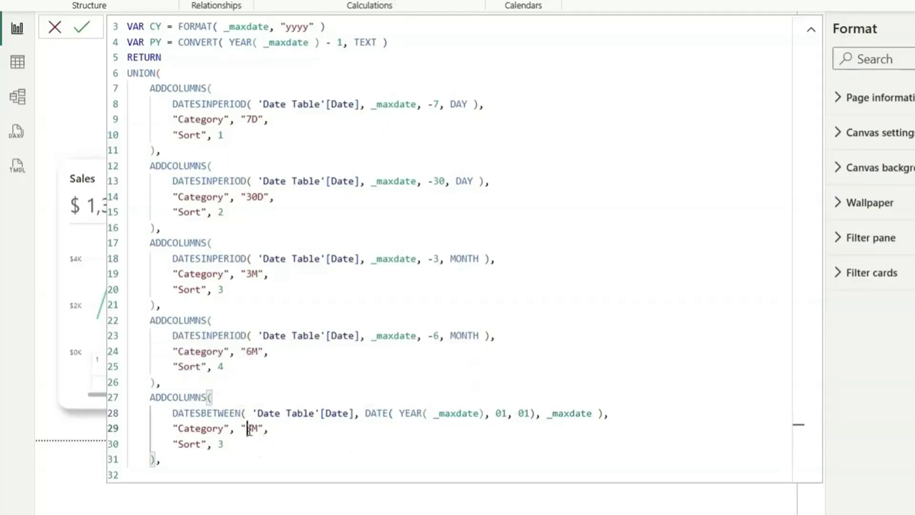
Relabel the new block CY and clear its old sort number
double_click(249, 429)
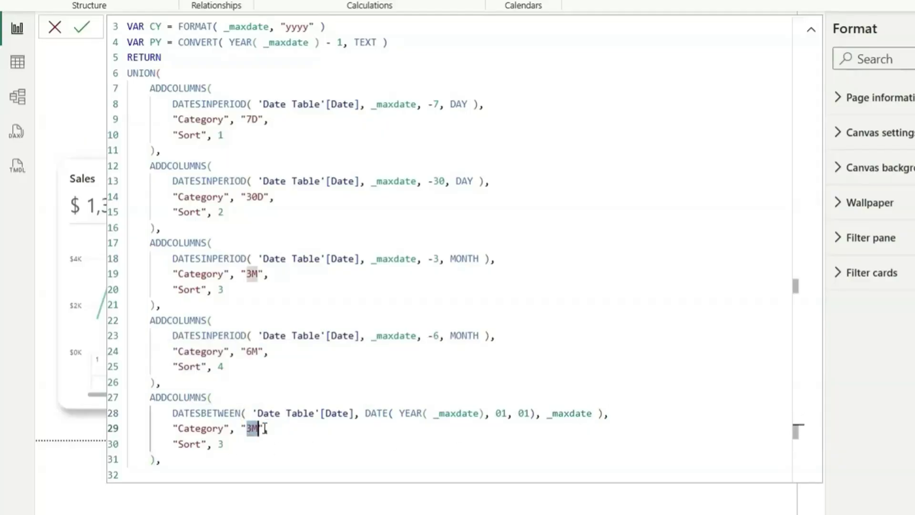
drag(265, 428, 241, 428)
text(CY)
double_click(228, 445)
key(BackSpace)
Duplicate the CY block below itself and relabel the copy PY with sort 6
text(5)
drag(172, 460, 151, 397)
key(ctrl+c)
click(171, 460)
key(Return)
key(ctrl+v)
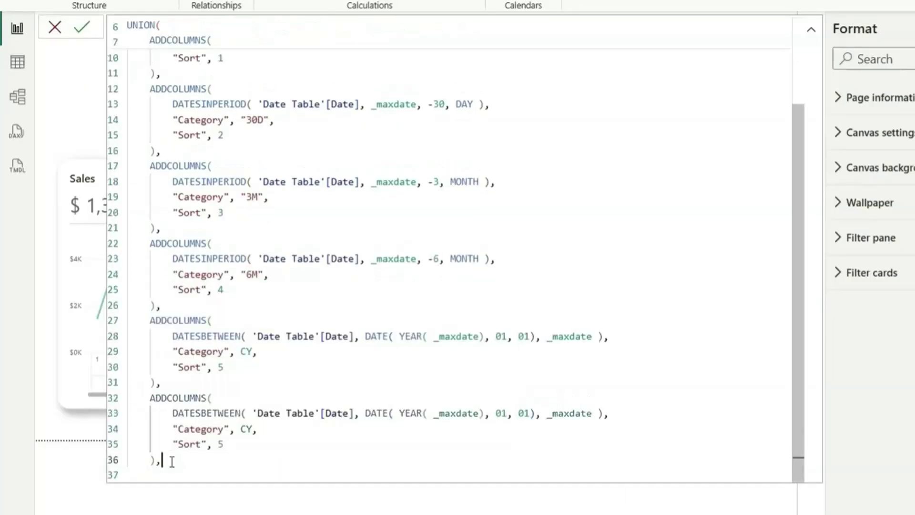
double_click(220, 445)
text(6)
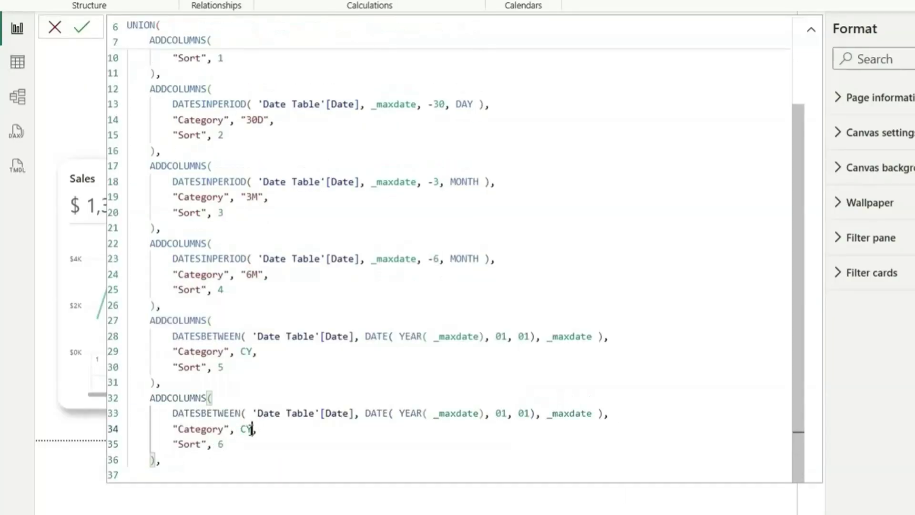
double_click(248, 429)
text(PY)
Set the PY dates to DATE(YEAR(_maxdate)-1,1,1) through DATE(YEAR(_maxdate)-1,12,31)
click(486, 416)
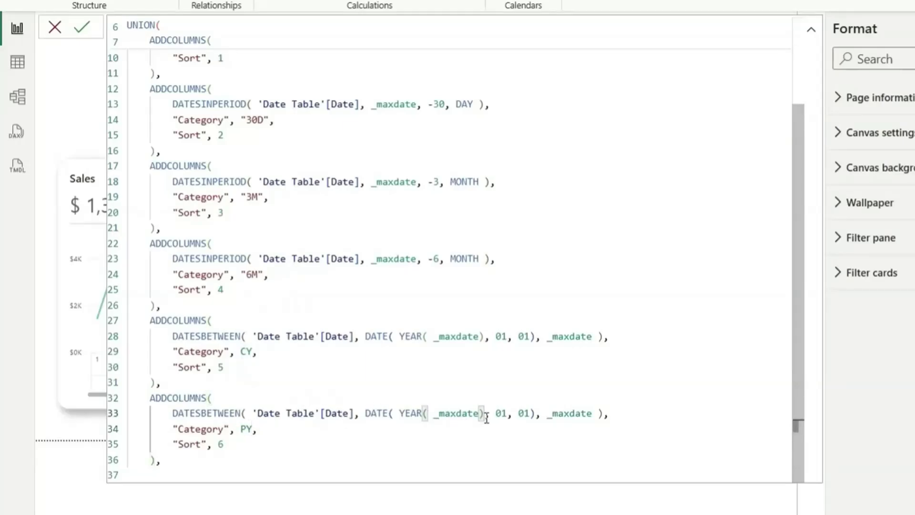
text(-1)
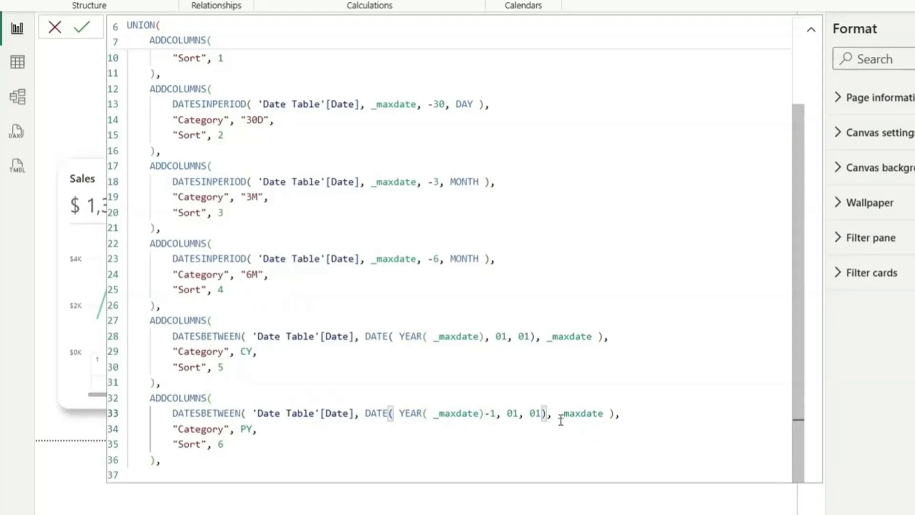
drag(546, 413, 367, 415)
key(ctrl+c)
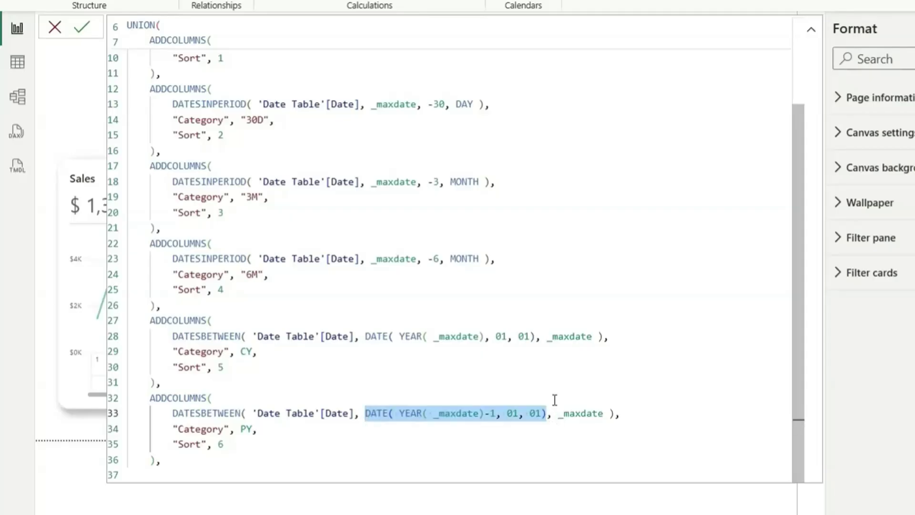
double_click(575, 413)
key(ctrl+v)
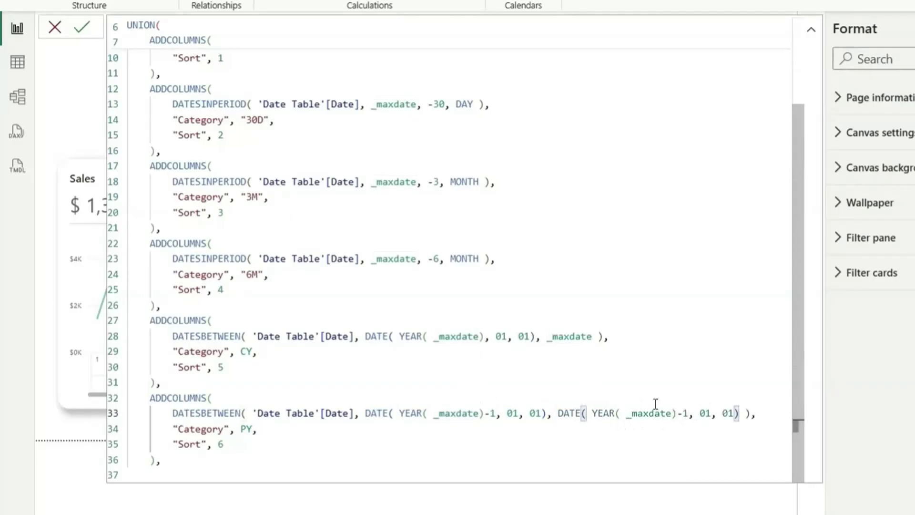
double_click(710, 413)
text(12)
double_click(733, 414)
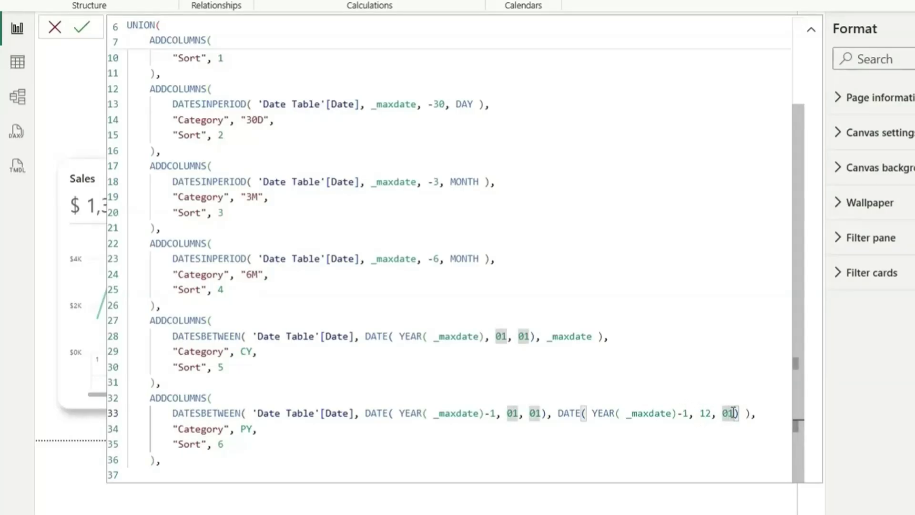
text(3)
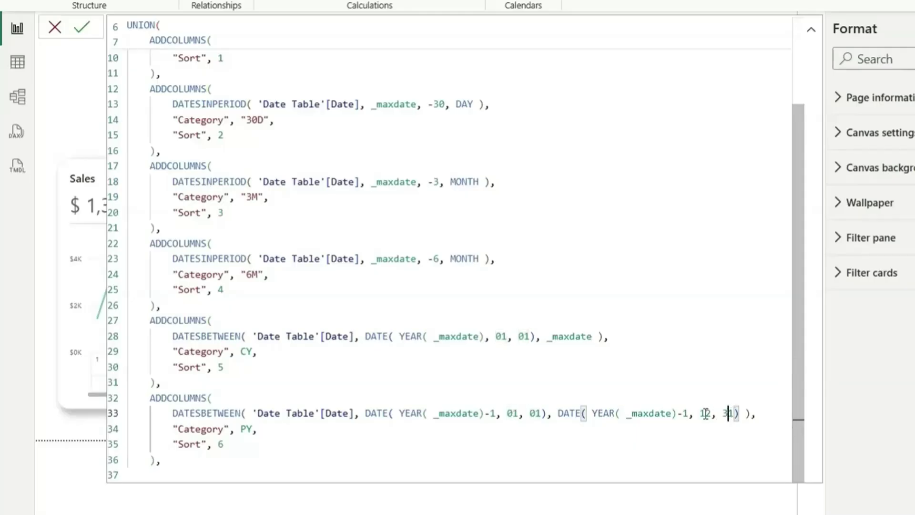
click(176, 457)
drag(176, 457, 151, 398)
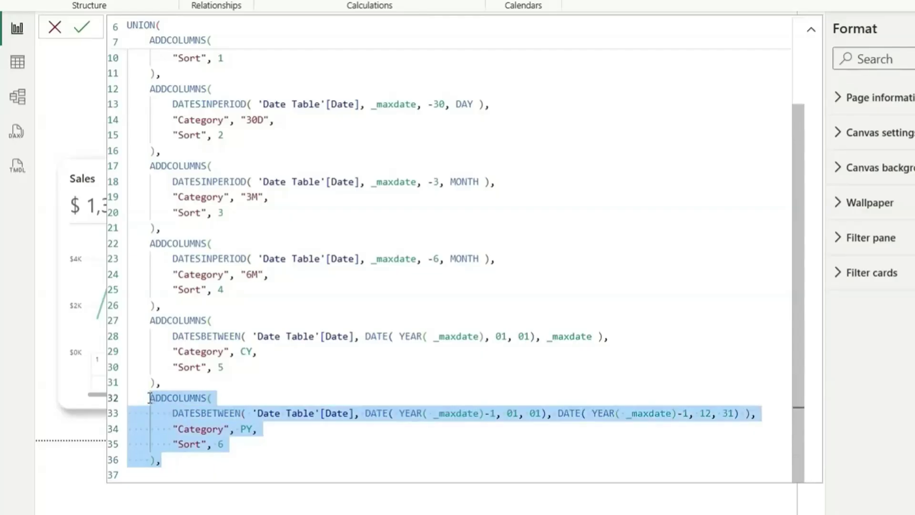
Paste a copy of the PY block as a seventh block labelled "Lifetime" with sort 7
key(ctrl+c)
click(172, 472)
key(ctrl+v)
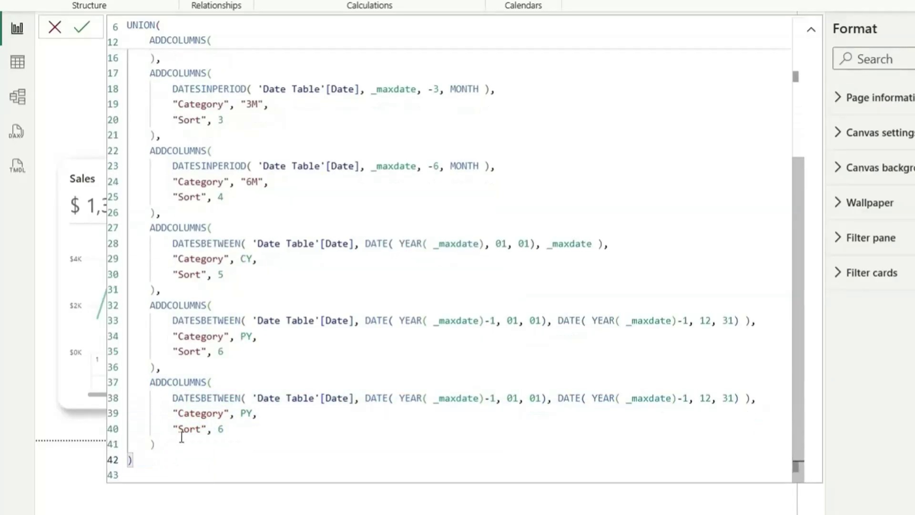
click(225, 428)
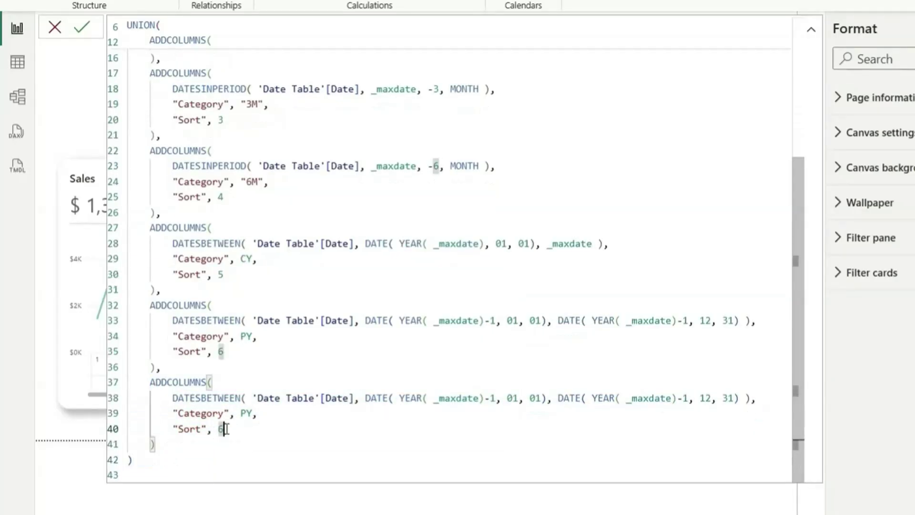
key(BackSpace)
text(7)
double_click(245, 413)
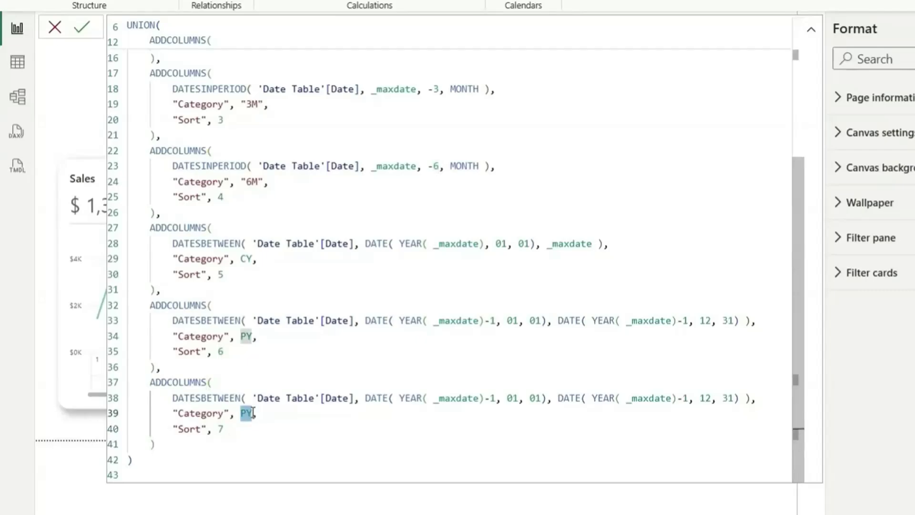
text("Lifetime")
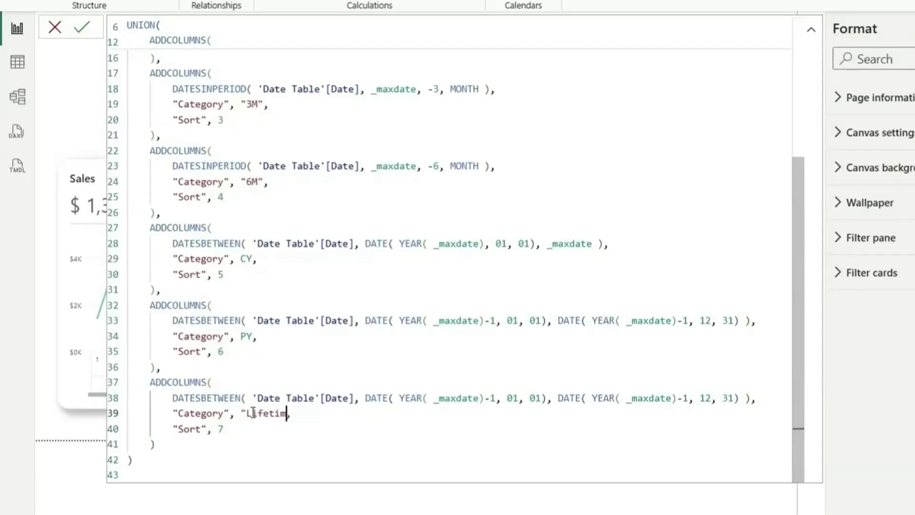
Change the Lifetime dates to CALENDAR(MIN('Date Table'[Date]), _maxdate) and commit the formula
drag(172, 398, 752, 397)
text(CALENDAR()
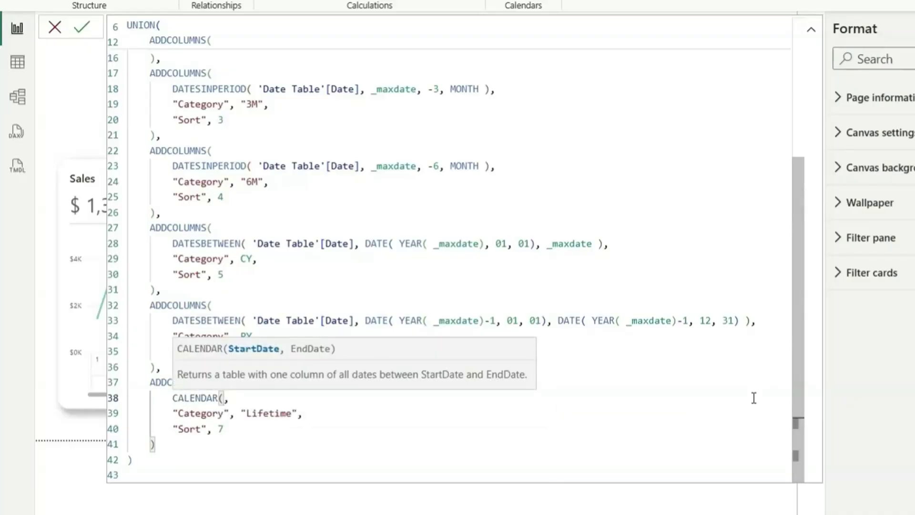
text(MIN(date)
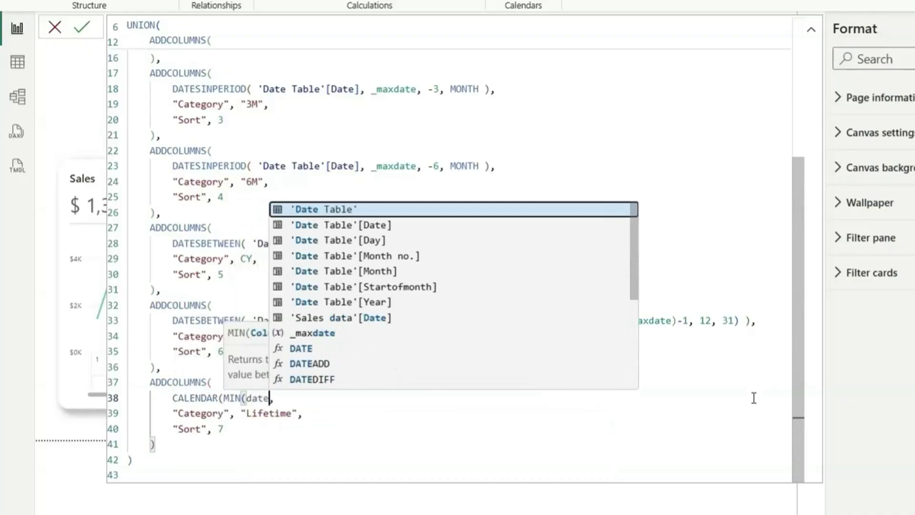
key(Down)
key(Tab)
text(), max)
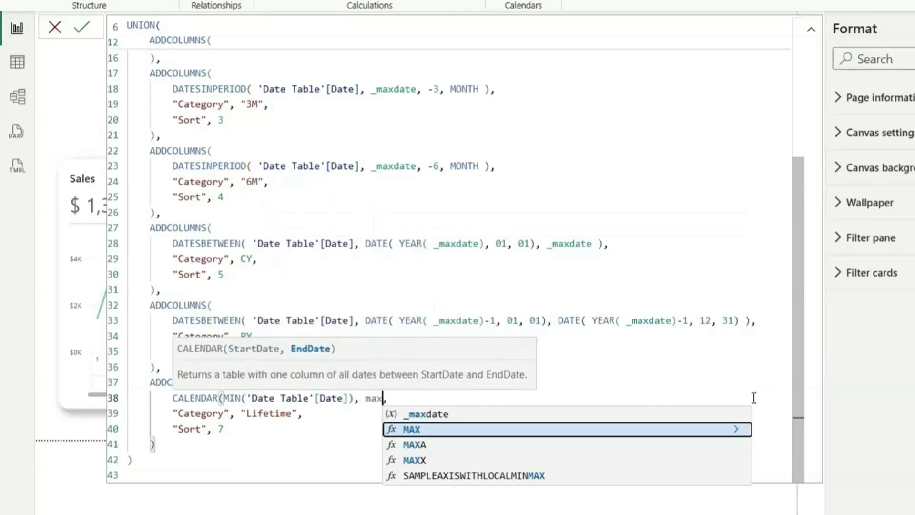
key(BackSpace)
key(BackSpace)
key(BackSpace)
text(_ma)
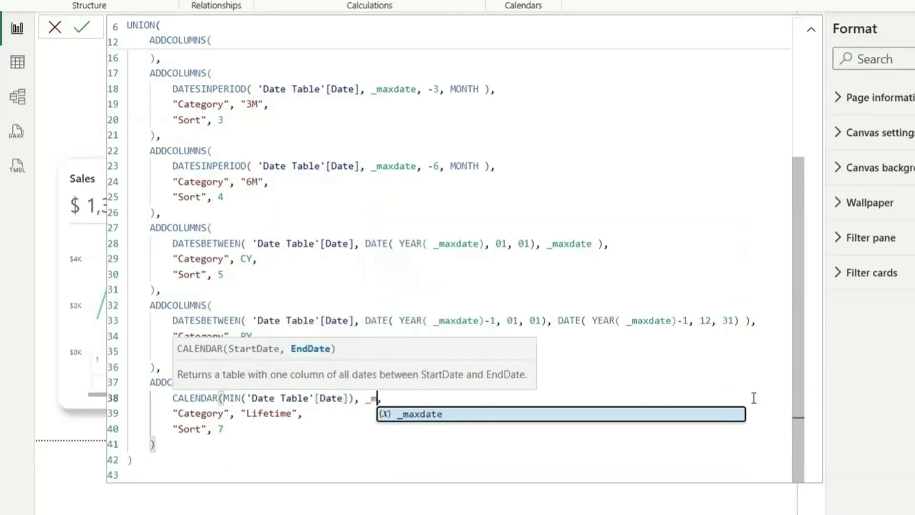
key(Tab)
text())
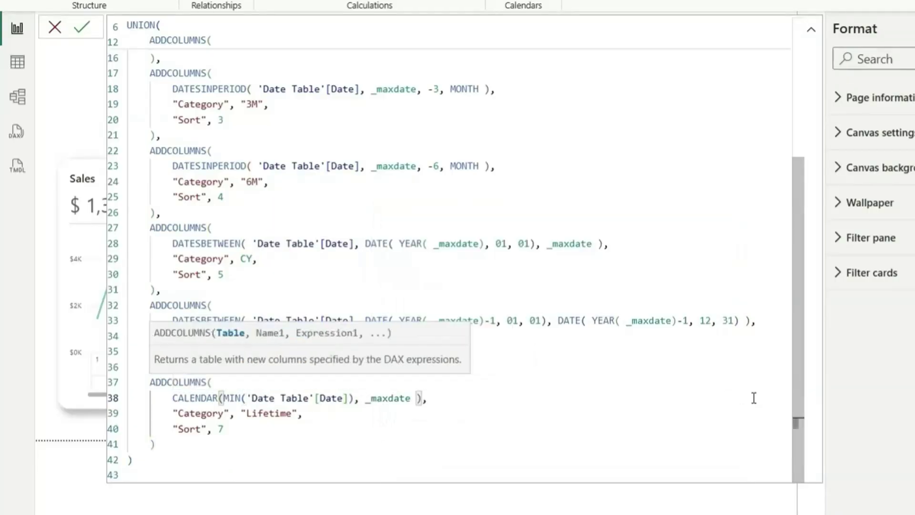
key(Return)
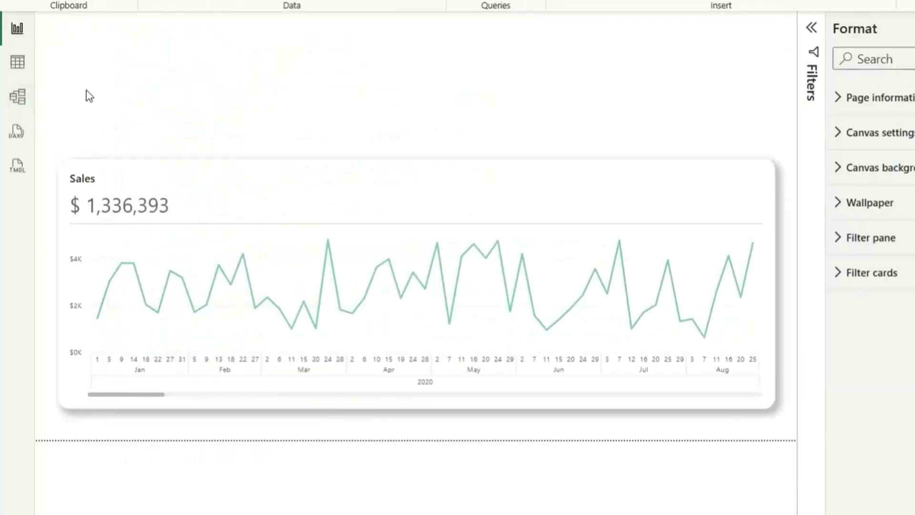
In Model view, relate Date Table[Date] to Date Category[Date] with cross-filter direction Both
click(18, 97)
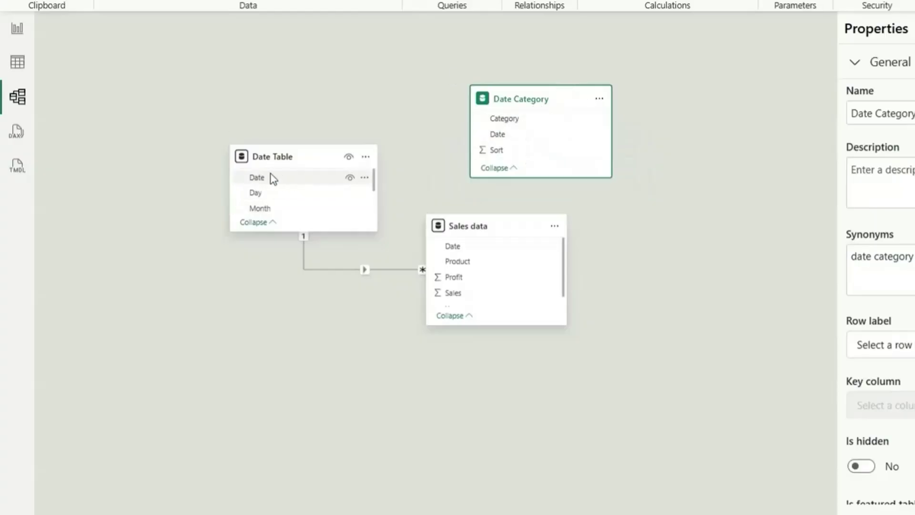
drag(273, 179, 498, 134)
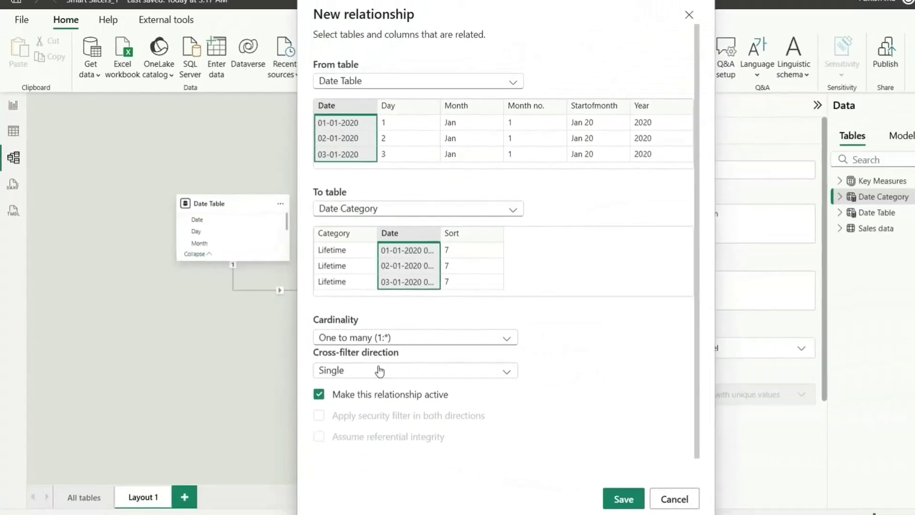
click(490, 374)
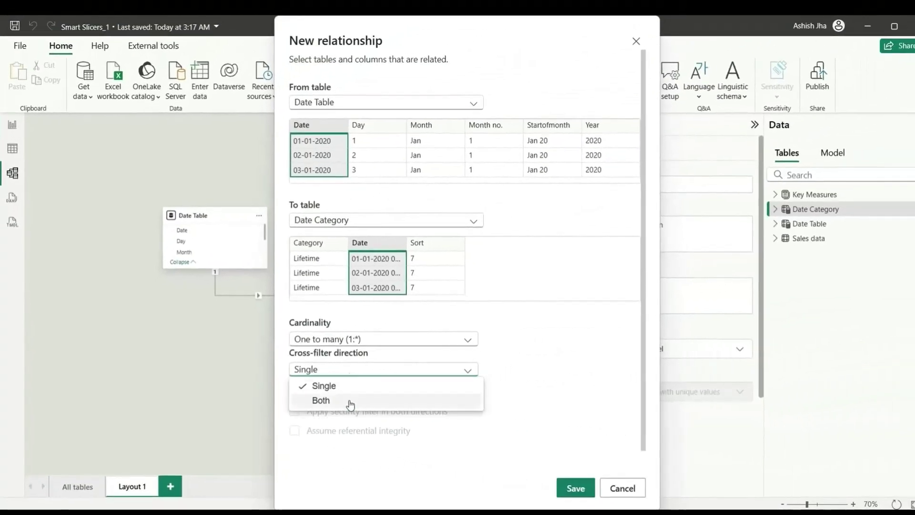
click(350, 405)
click(577, 488)
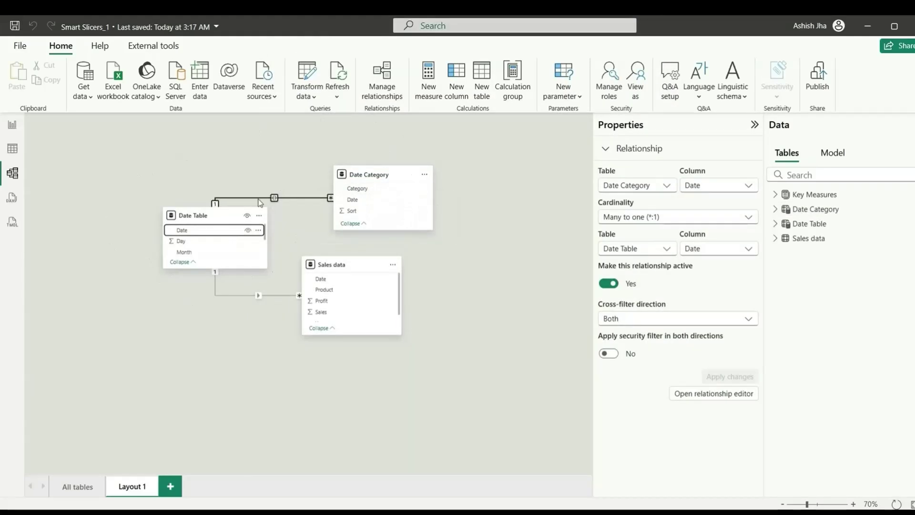
Add a slicer to the report page showing the Date Category Category field
click(13, 125)
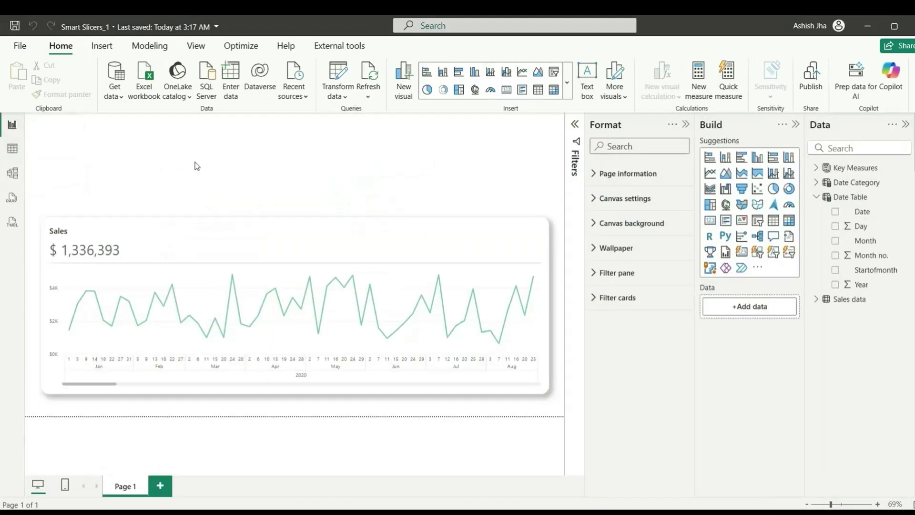
click(758, 252)
click(816, 183)
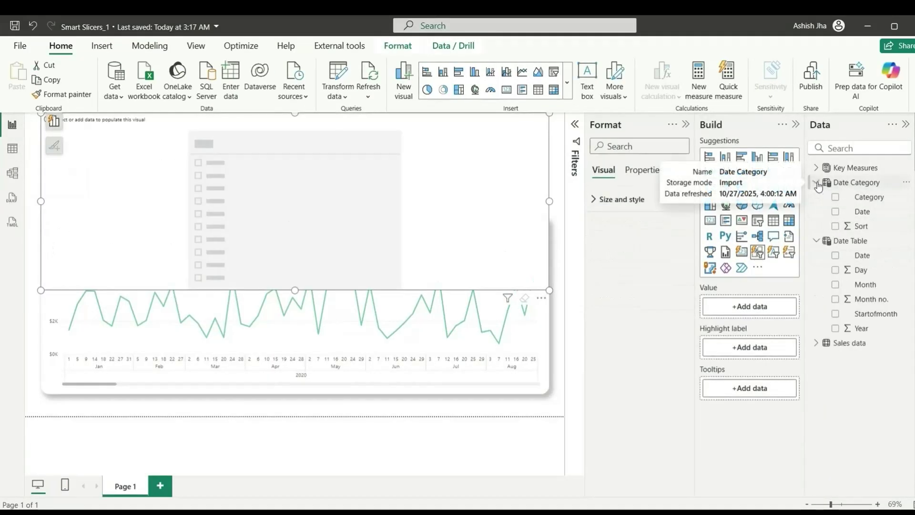
click(869, 198)
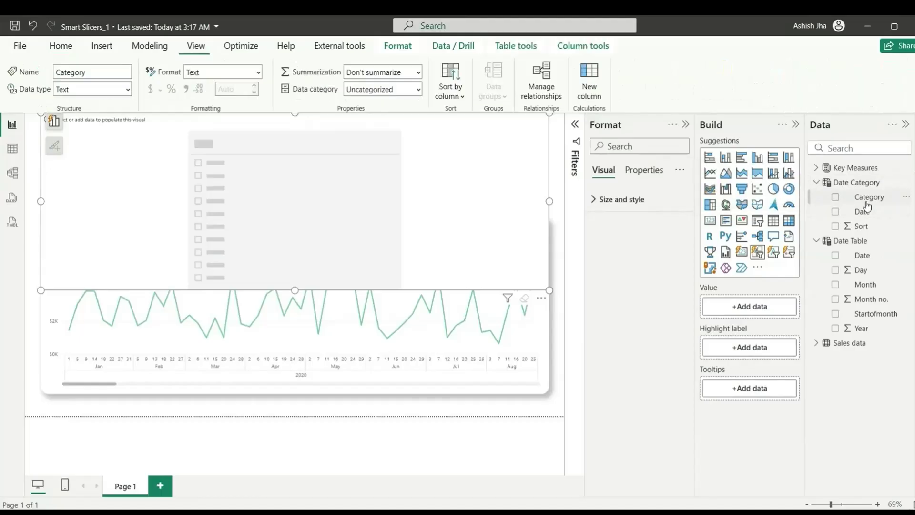
key(Escape)
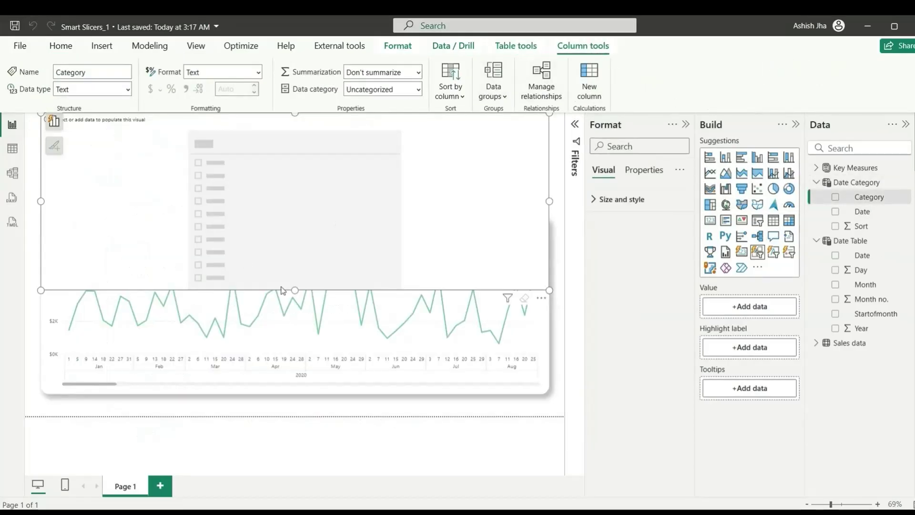
click(836, 198)
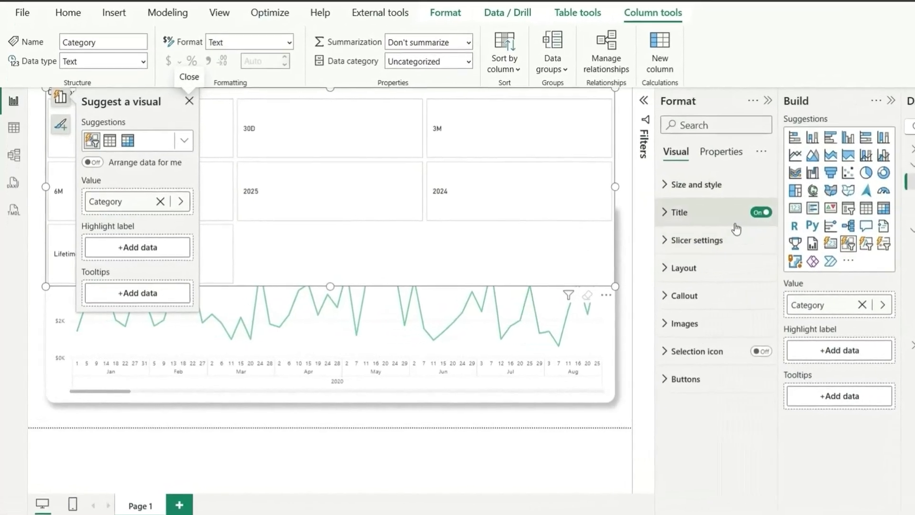
Lay the slicer out in 1 row and 10 columns and shrink it to a compact strip
click(708, 267)
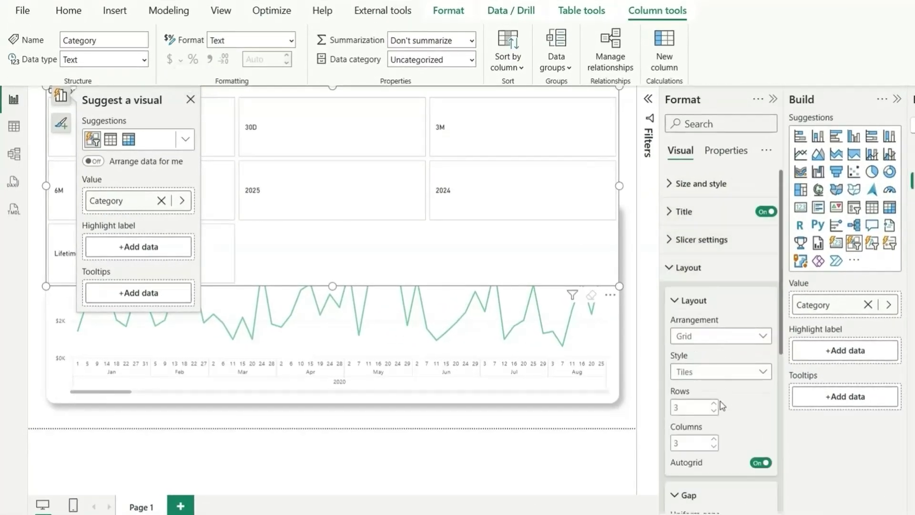
click(690, 409)
text(1)
double_click(678, 444)
text(1)
text(0)
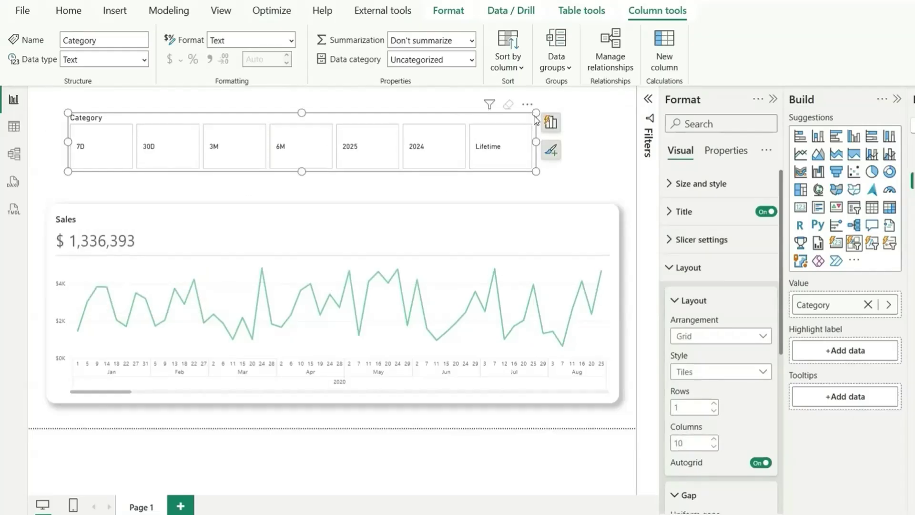
drag(536, 119, 490, 129)
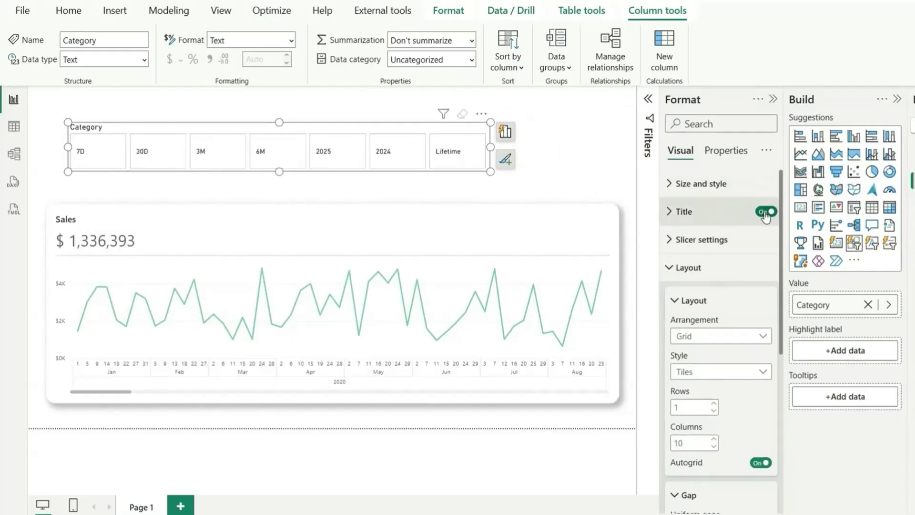
Hide the slicer title and give it a light grey background at 50% transparency
click(756, 212)
click(696, 195)
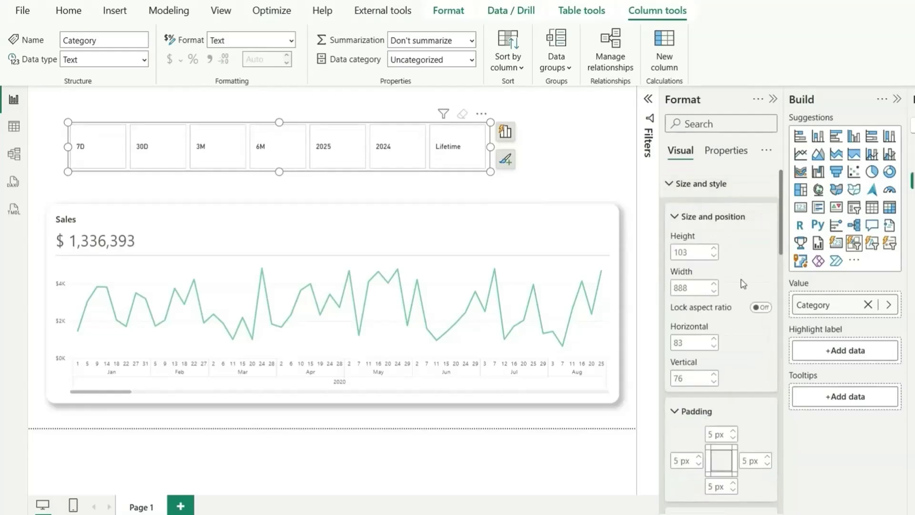
scroll(740, 283, down, 3)
scroll(763, 367, down, 2)
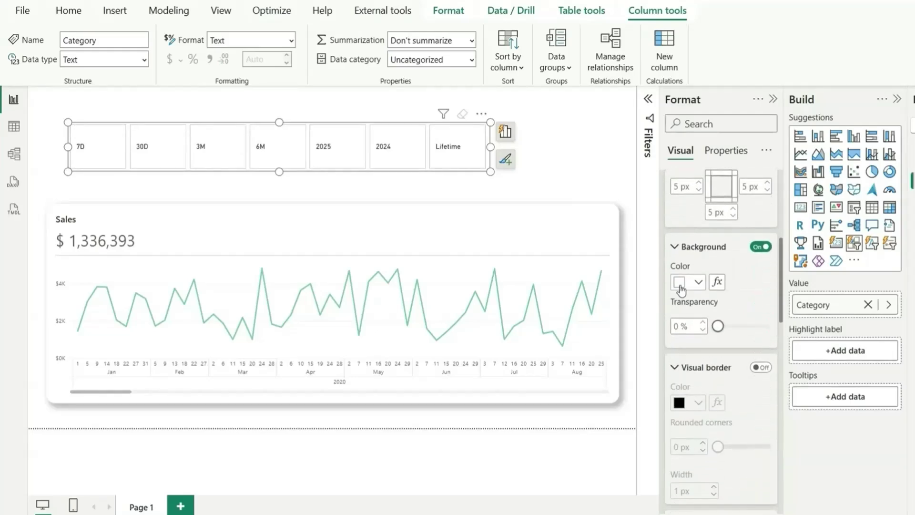
click(680, 286)
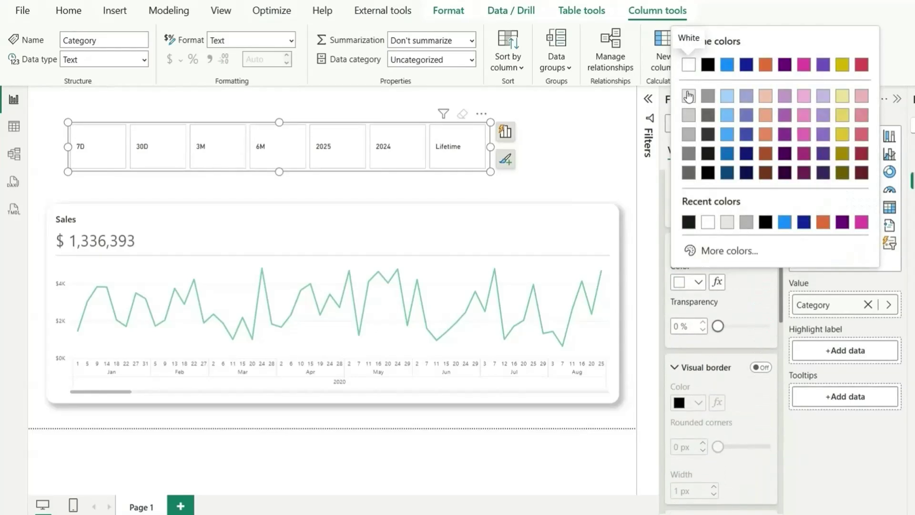
click(688, 96)
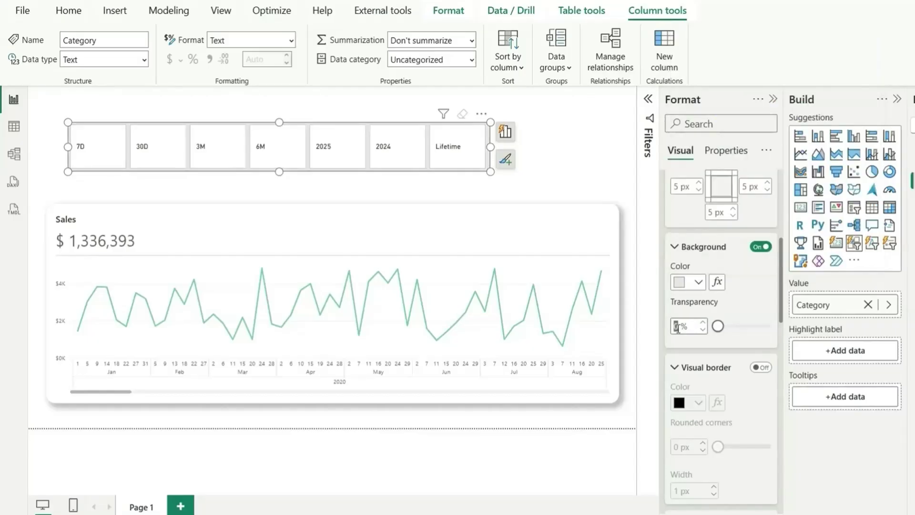
text(50)
key(Return)
Add a rounded light grey border (8) and turn on Force selection
scroll(678, 326, down, 2)
click(760, 246)
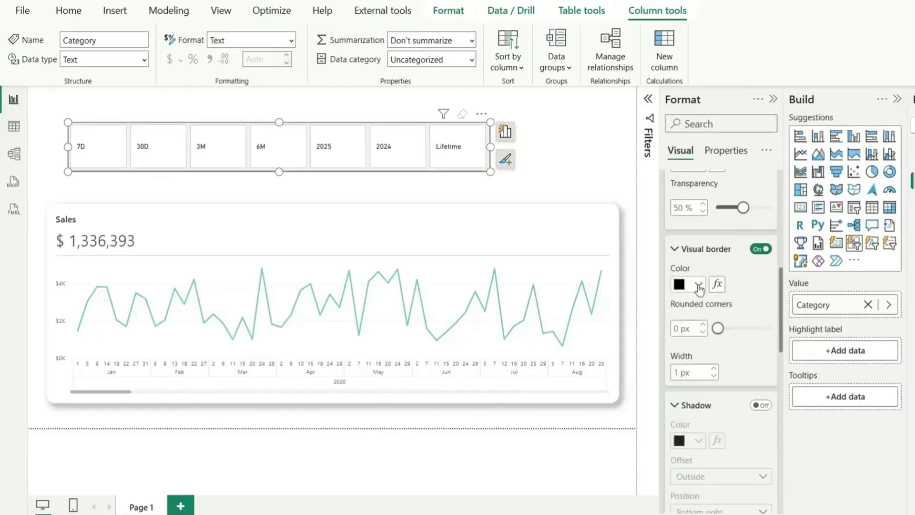
click(699, 286)
click(688, 96)
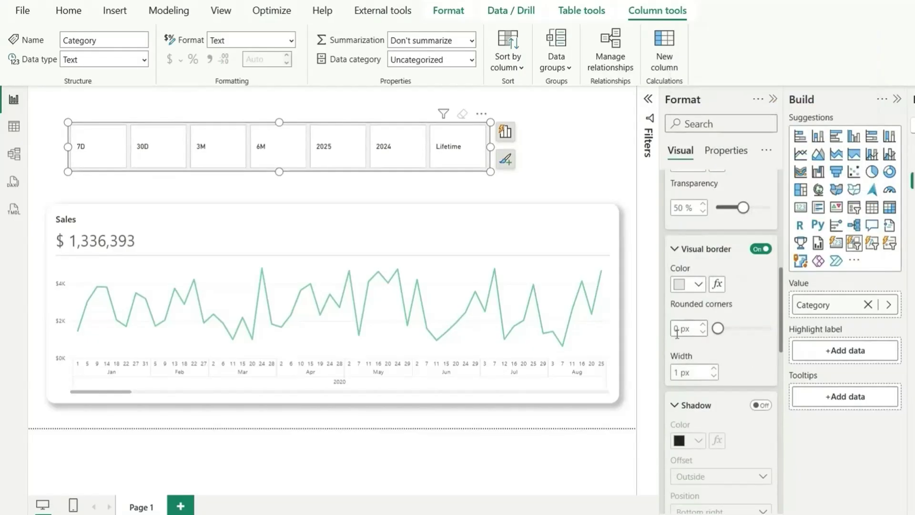
text(8)
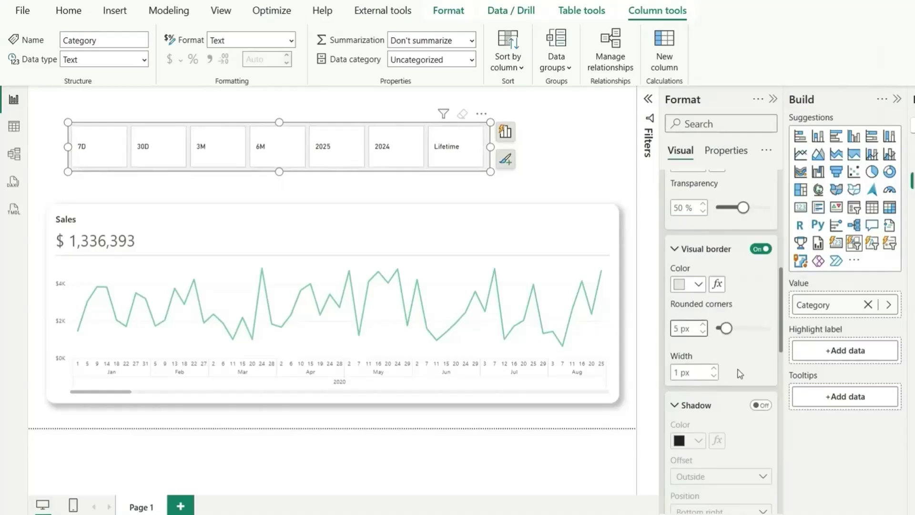
scroll(718, 334, down, 6)
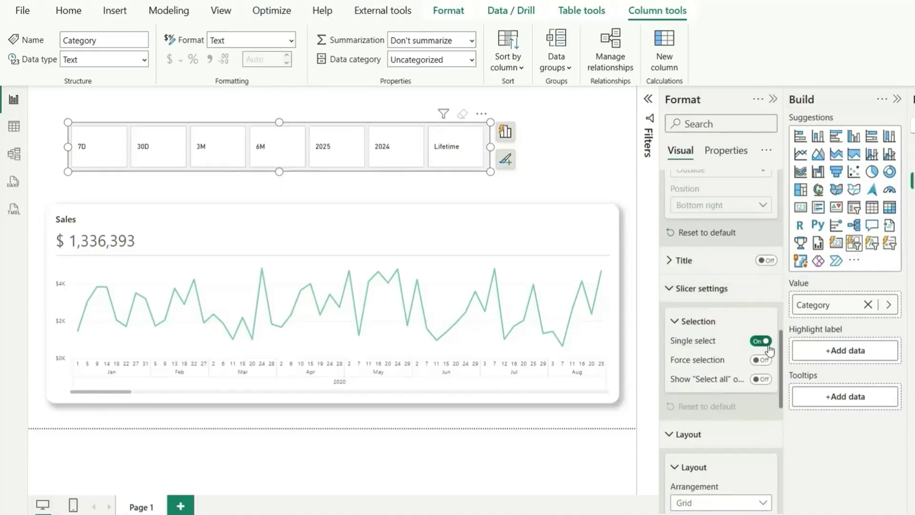
click(762, 361)
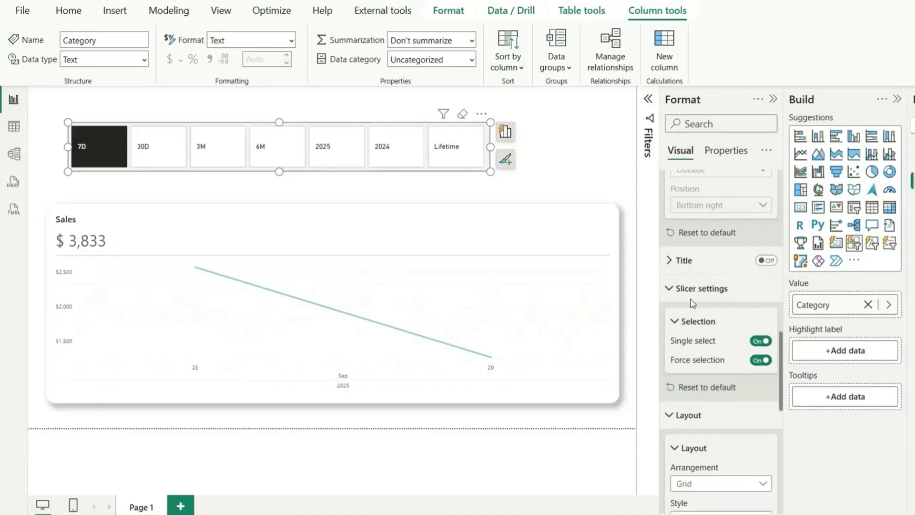
click(687, 290)
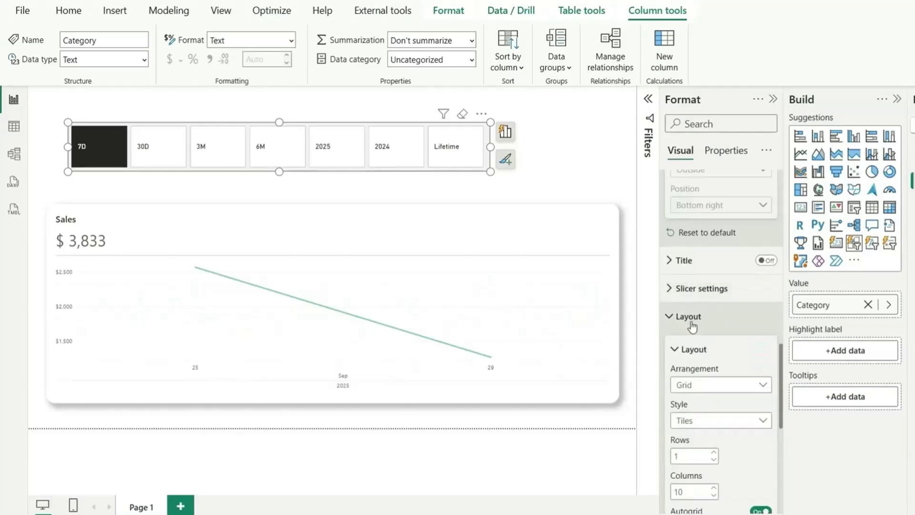
click(693, 320)
Apply the Callout label settings to all states and centre the labels horizontally
click(713, 416)
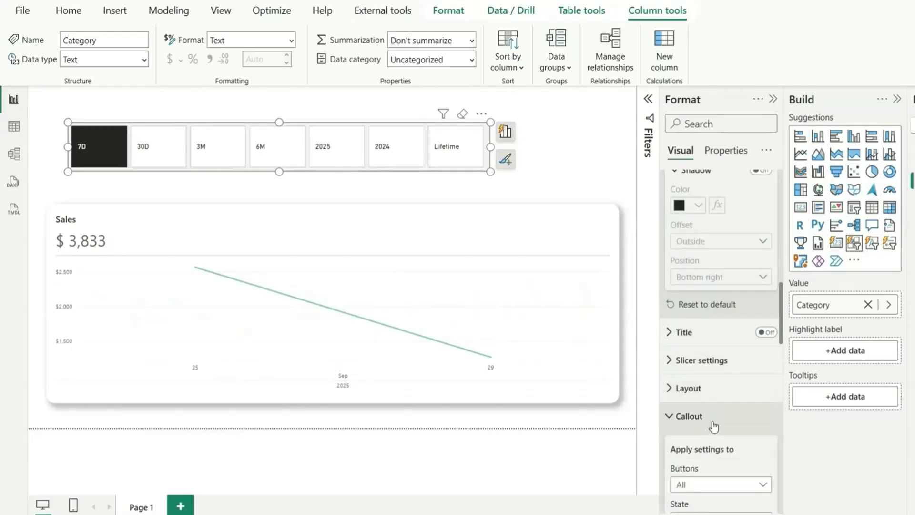
scroll(713, 420, down, 3)
scroll(713, 410, down, 2)
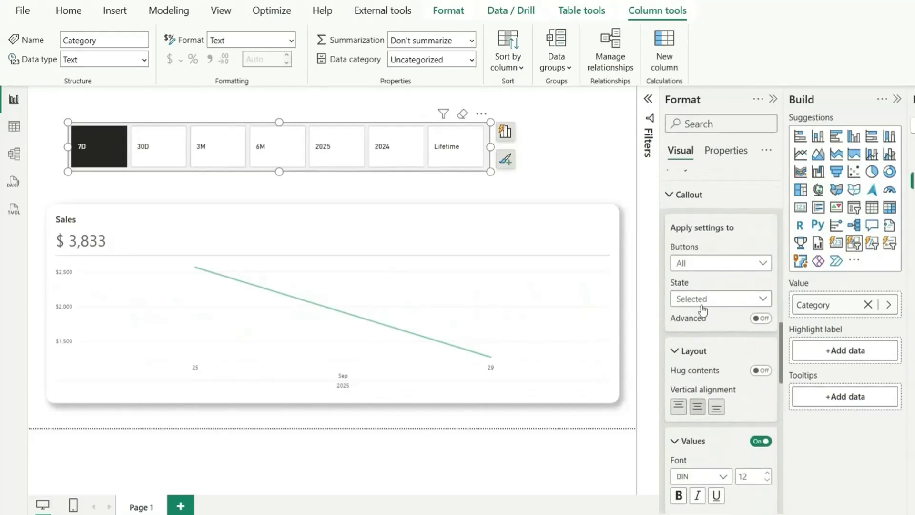
click(720, 298)
click(687, 316)
click(763, 318)
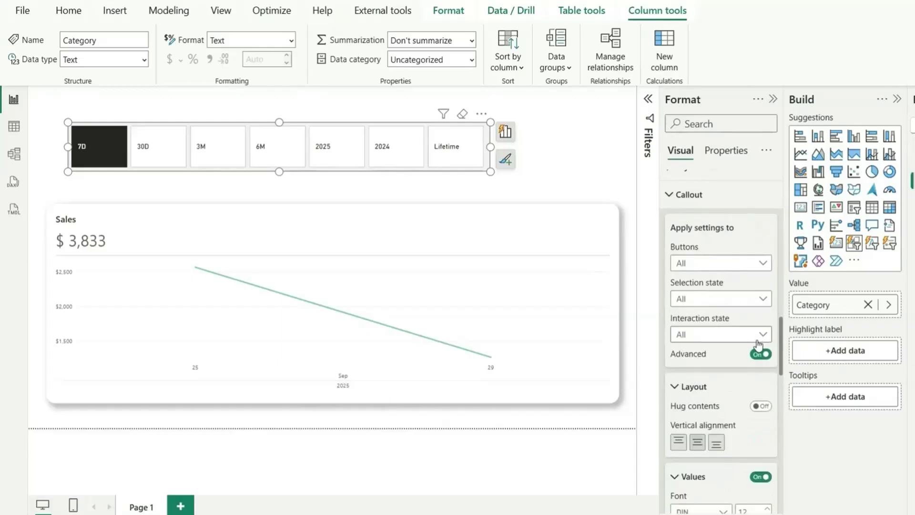
scroll(761, 346, down, 4)
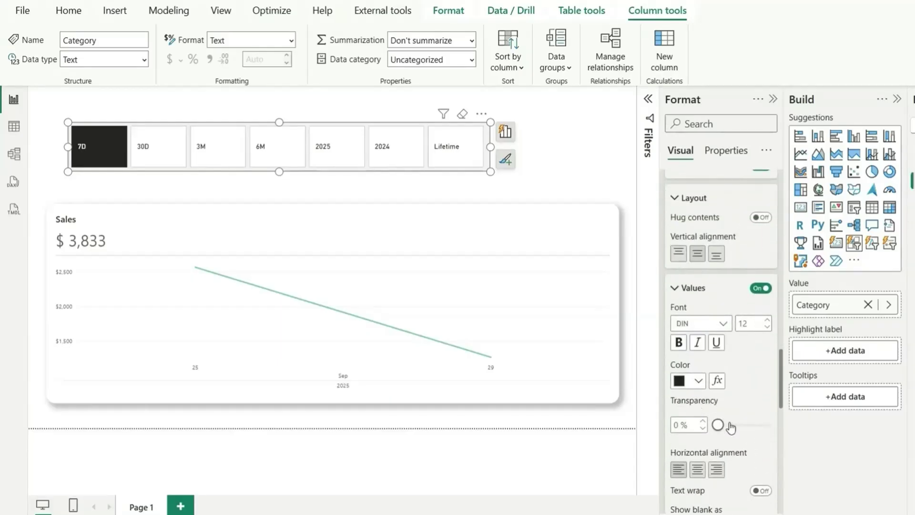
click(699, 471)
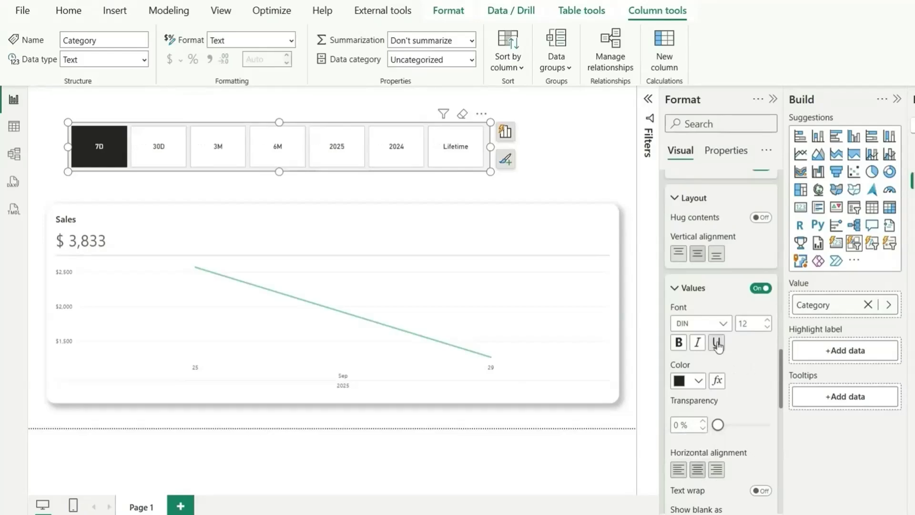
Turn off the separate state options, keeping label settings applied to all states
click(693, 326)
scroll(693, 328, down, 10)
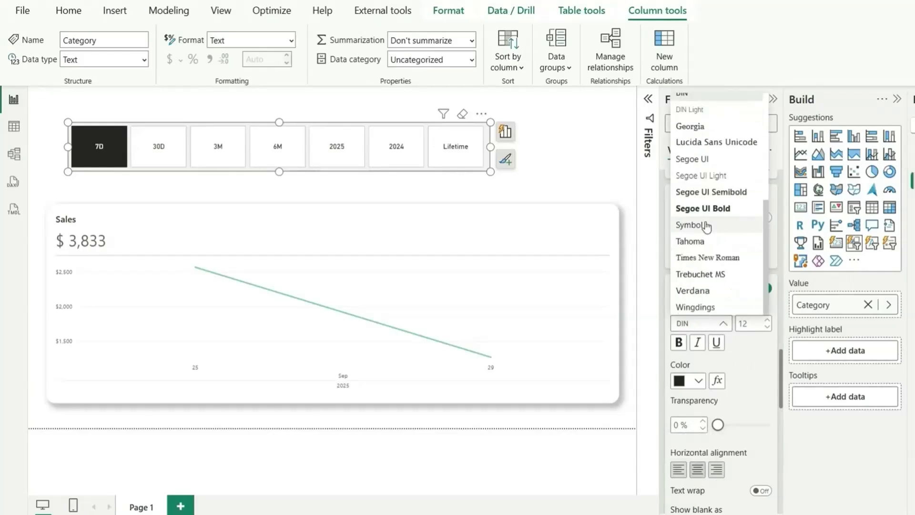
scroll(691, 368, up, 5)
click(699, 347)
click(698, 360)
click(707, 351)
click(713, 364)
click(761, 401)
click(705, 347)
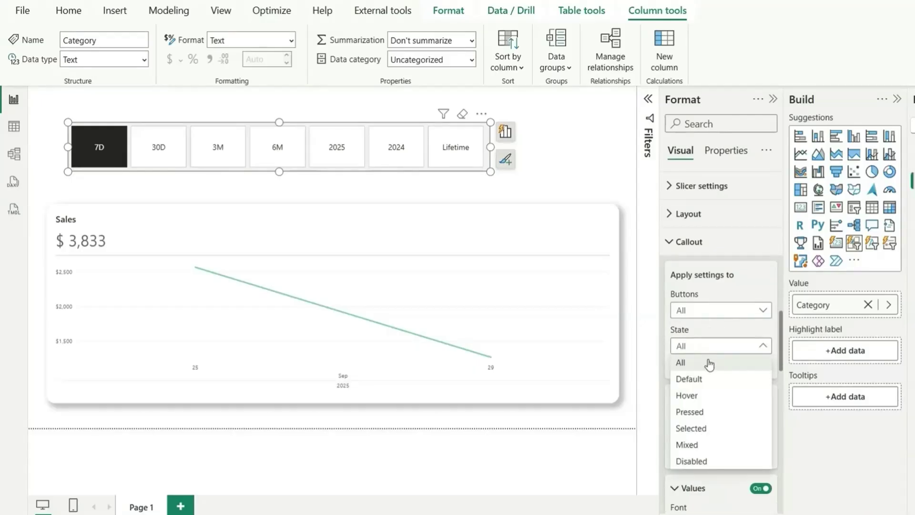
click(699, 362)
Target the label settings at the Selected state and bring up the label font list
scroll(713, 384, down, 5)
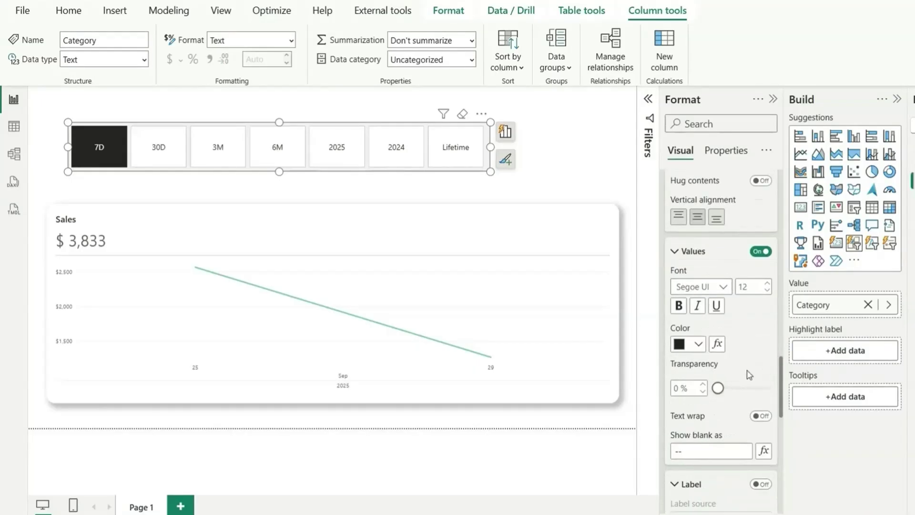
scroll(748, 374, down, 5)
scroll(707, 390, down, 4)
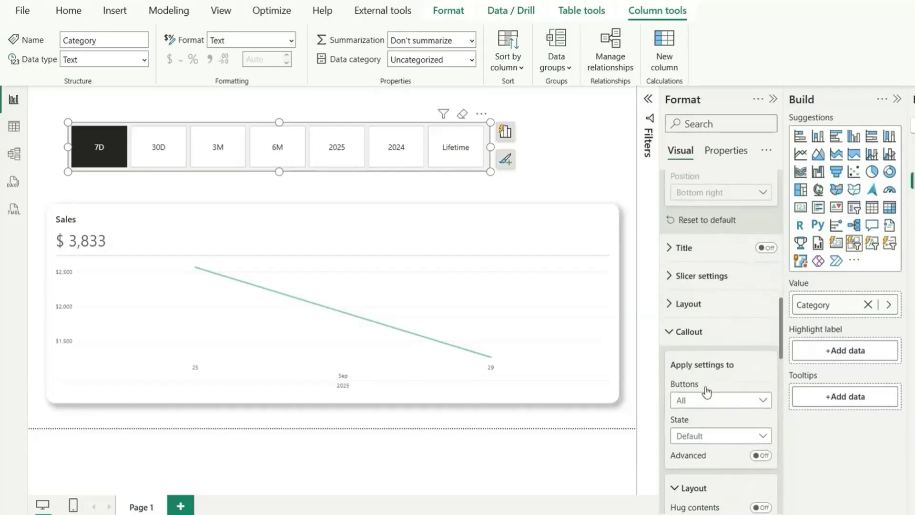
click(707, 320)
click(691, 402)
scroll(750, 401, down, 5)
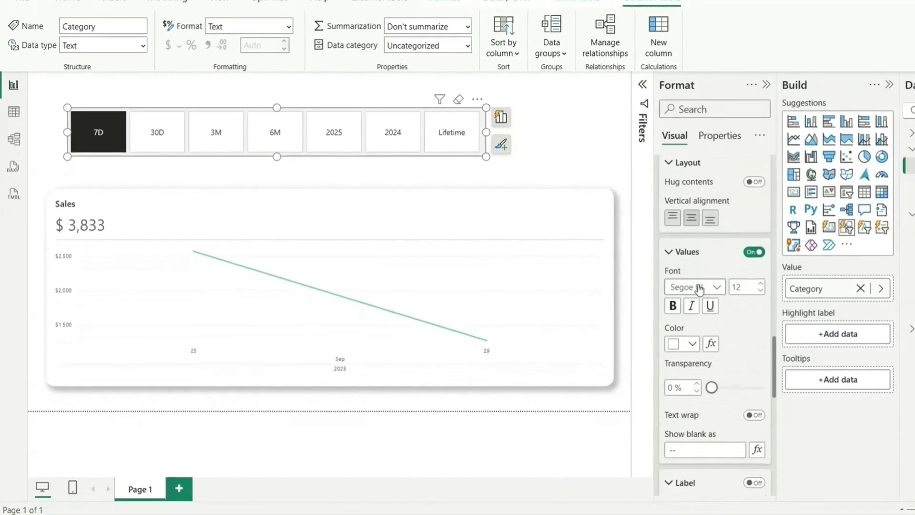
click(699, 288)
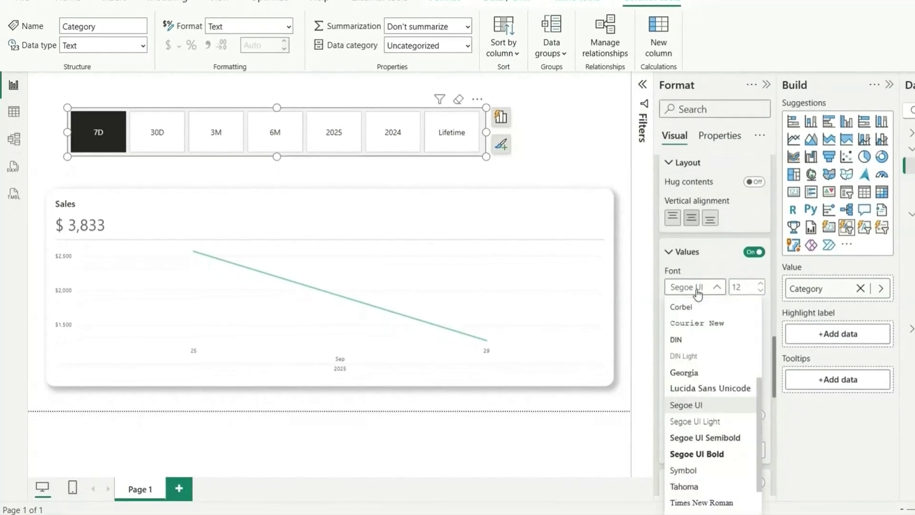
scroll(710, 386, down, 1)
Set the label font to Segoe UI and apply button styling to all states
click(720, 393)
scroll(720, 393, down, 5)
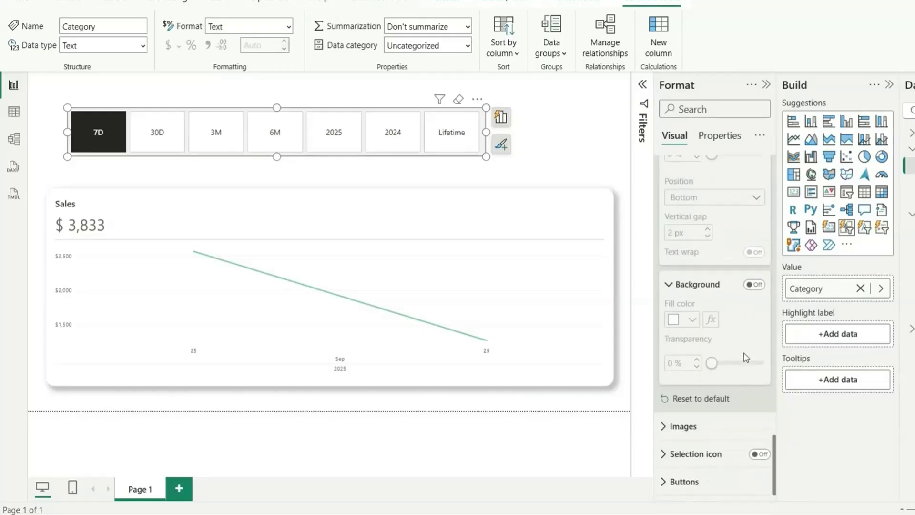
click(704, 491)
scroll(702, 415, down, 5)
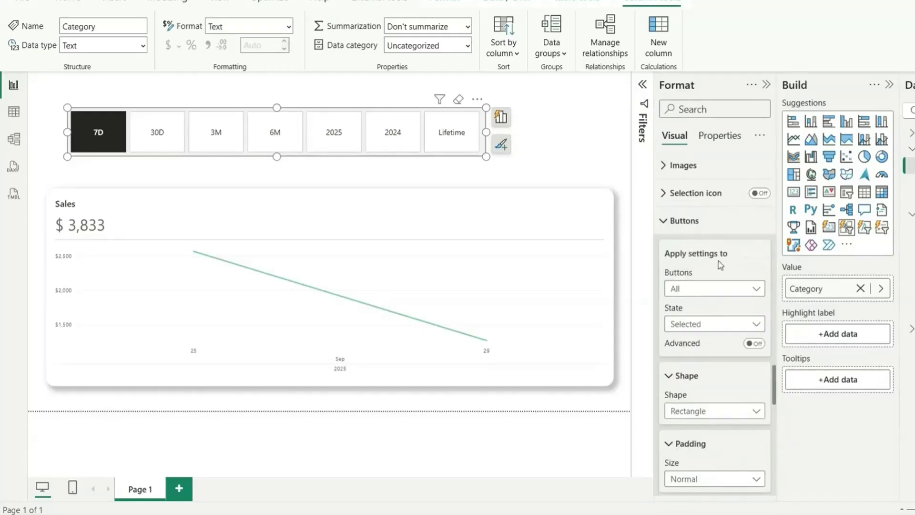
click(700, 324)
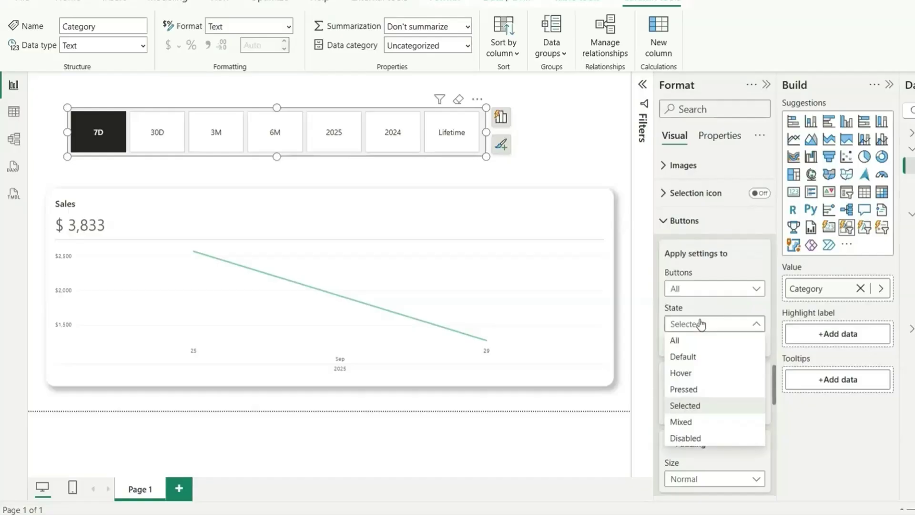
click(697, 361)
click(695, 326)
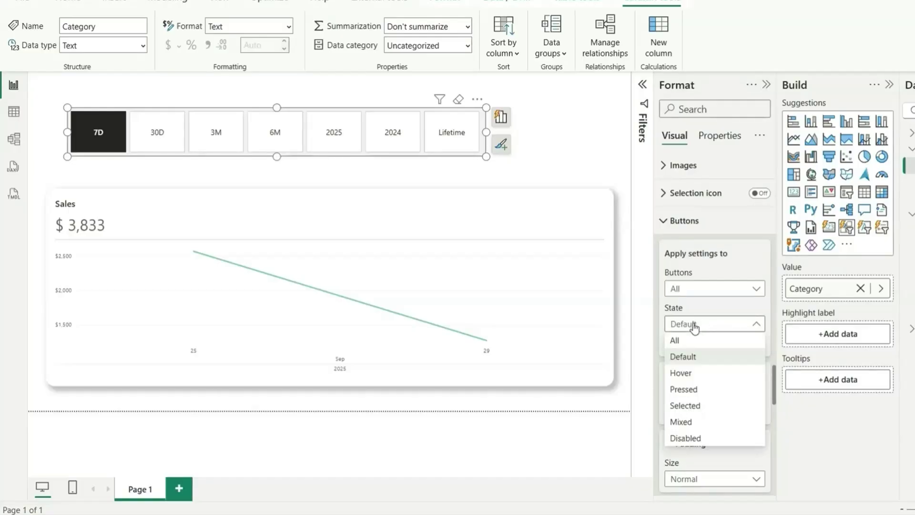
click(696, 342)
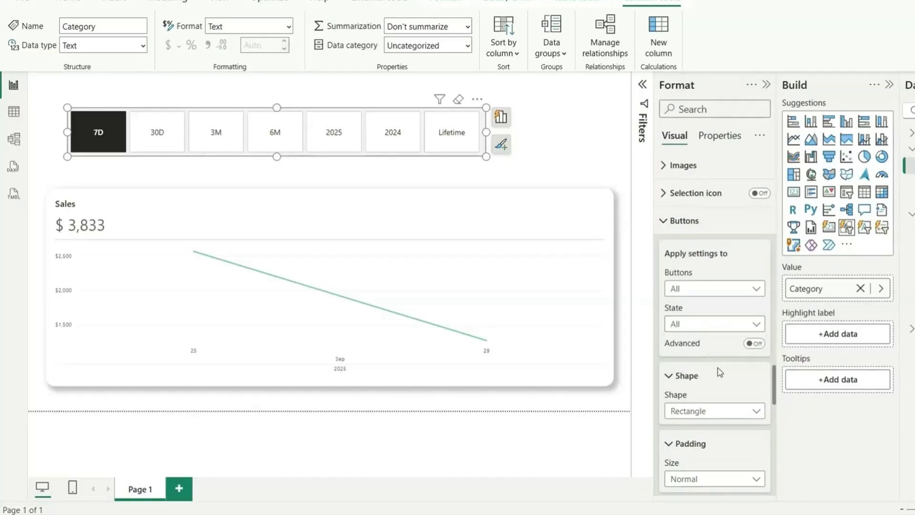
Make the buttons 5 px rounded rectangles with no border and no background
click(705, 411)
click(706, 444)
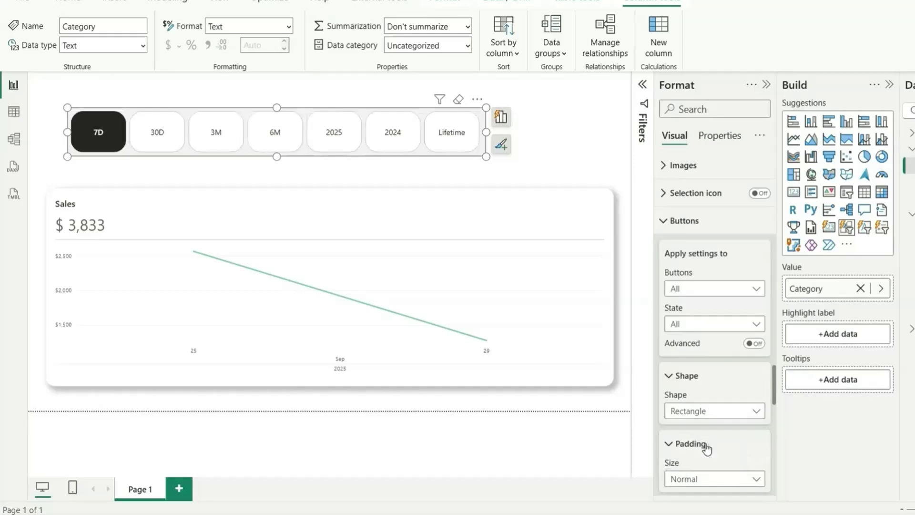
text(5)
scroll(758, 358, down, 5)
click(760, 357)
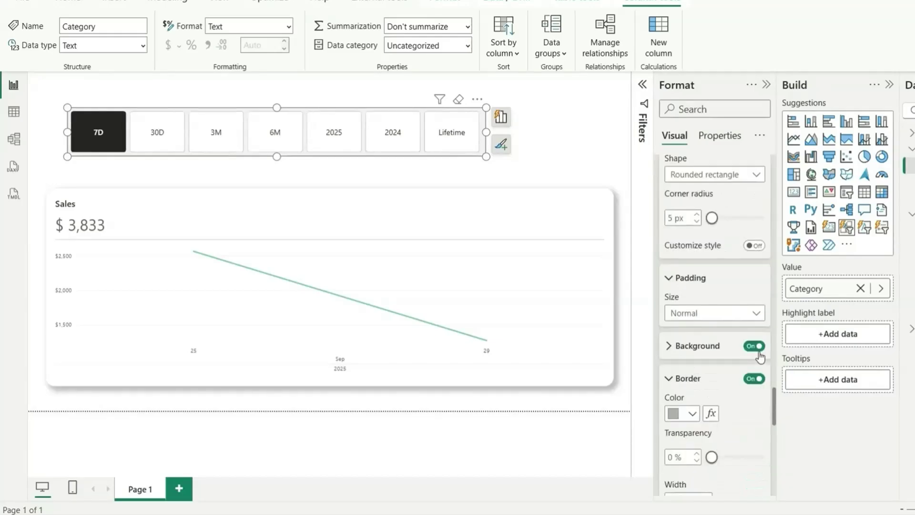
click(754, 378)
click(757, 347)
scroll(734, 377, up, 5)
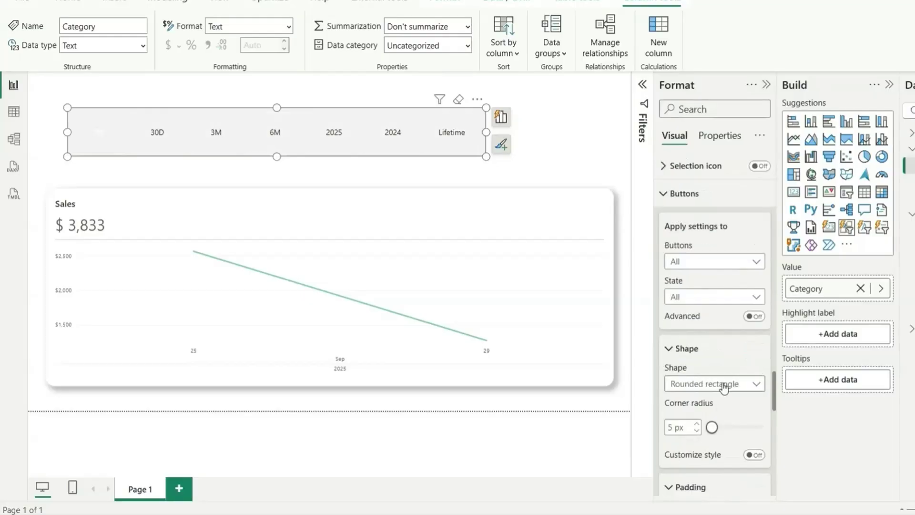
Give the Selected button state a white background fill
click(703, 297)
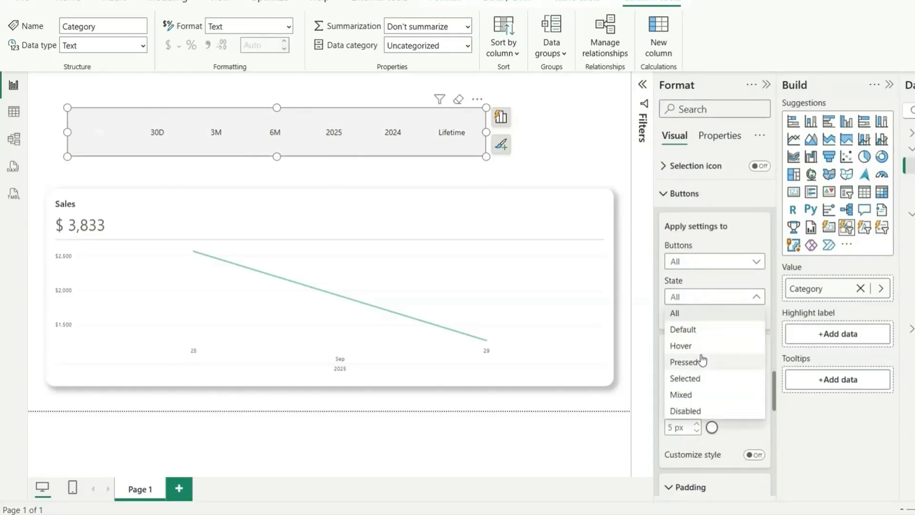
click(701, 378)
scroll(707, 277, down, 2)
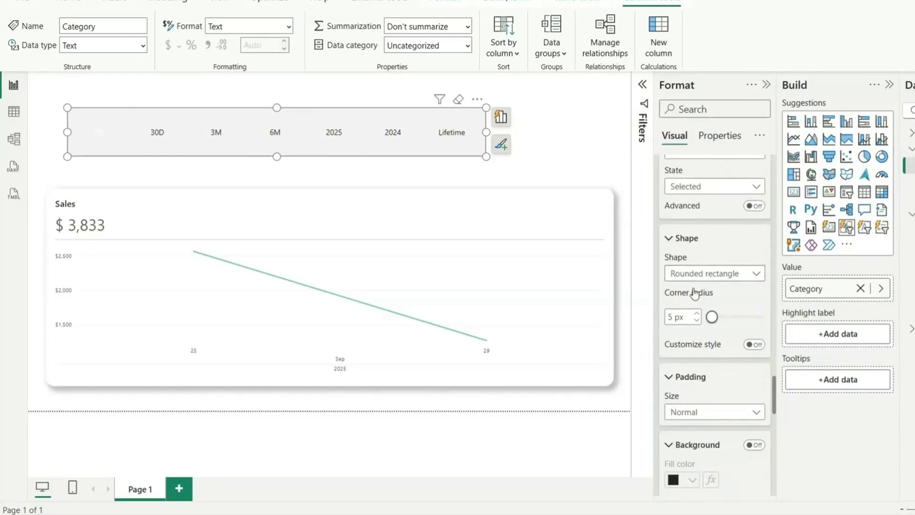
scroll(735, 367, down, 3)
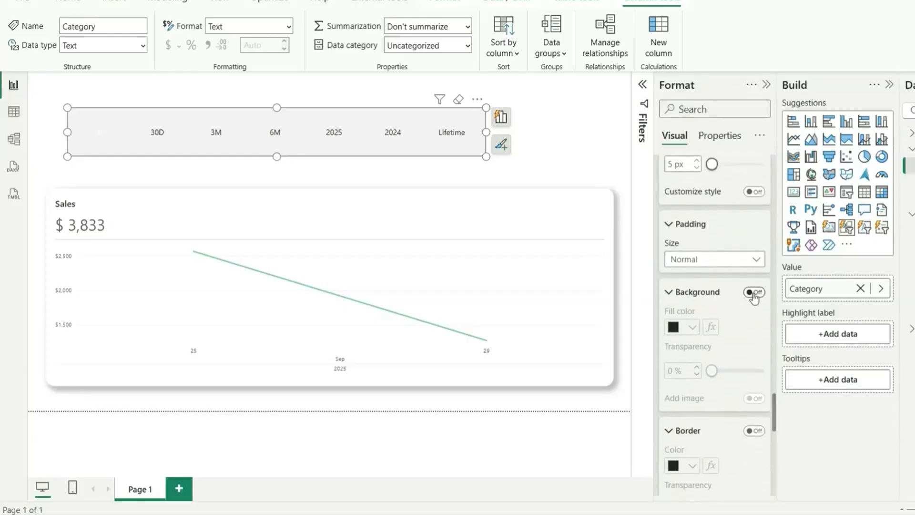
click(754, 293)
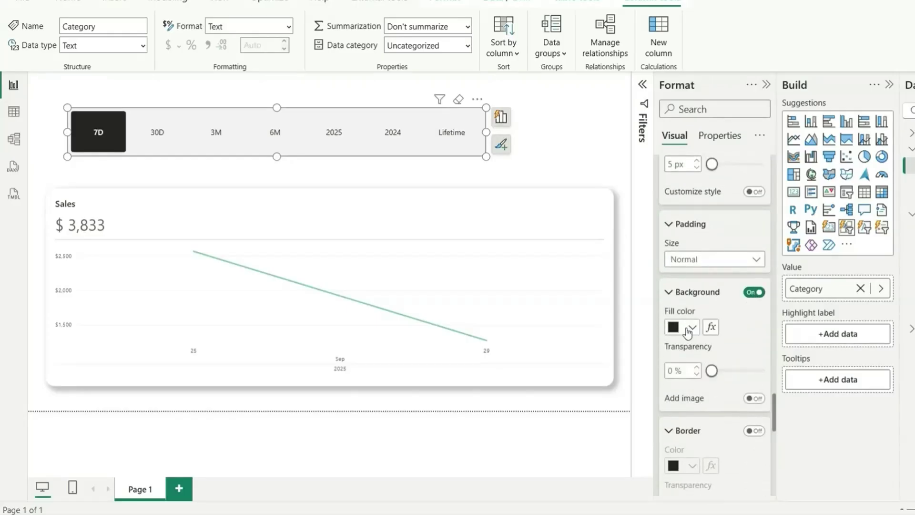
click(691, 327)
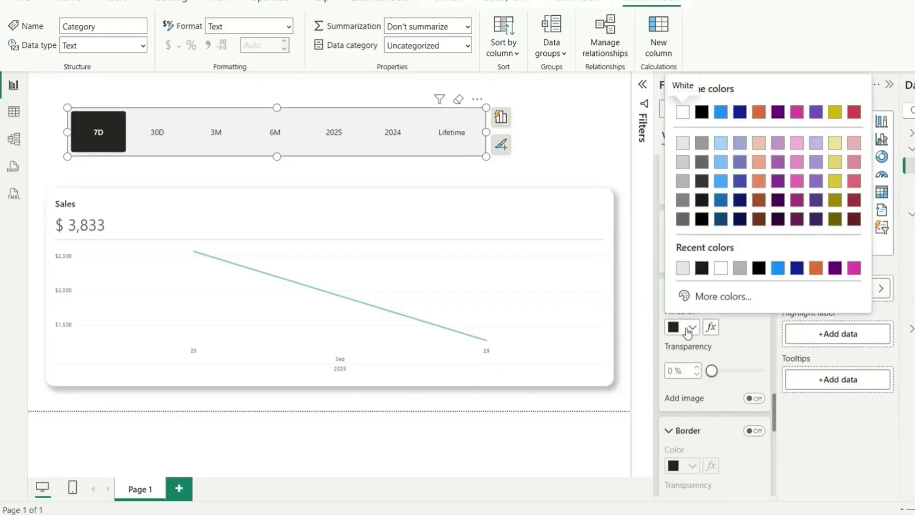
click(721, 267)
scroll(742, 348, down, 4)
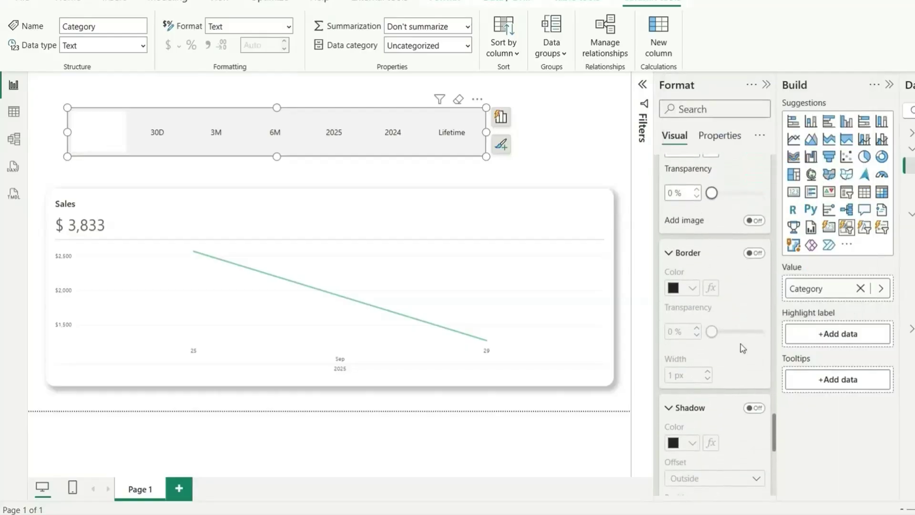
scroll(729, 315, up, 10)
scroll(732, 317, down, 2)
scroll(730, 317, up, 10)
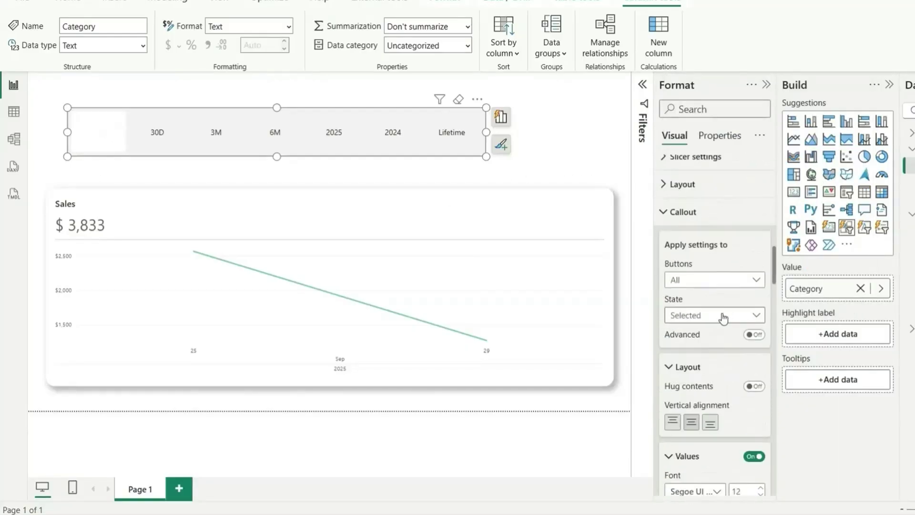
scroll(715, 338, down, 4)
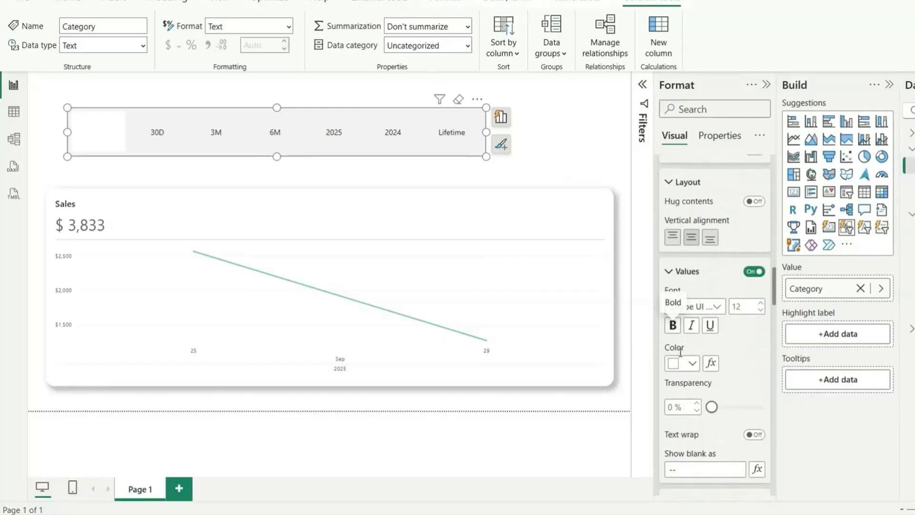
click(684, 363)
Make the button text black and narrow the slicer band to fit the buttons
click(721, 304)
drag(486, 156, 398, 138)
click(464, 135)
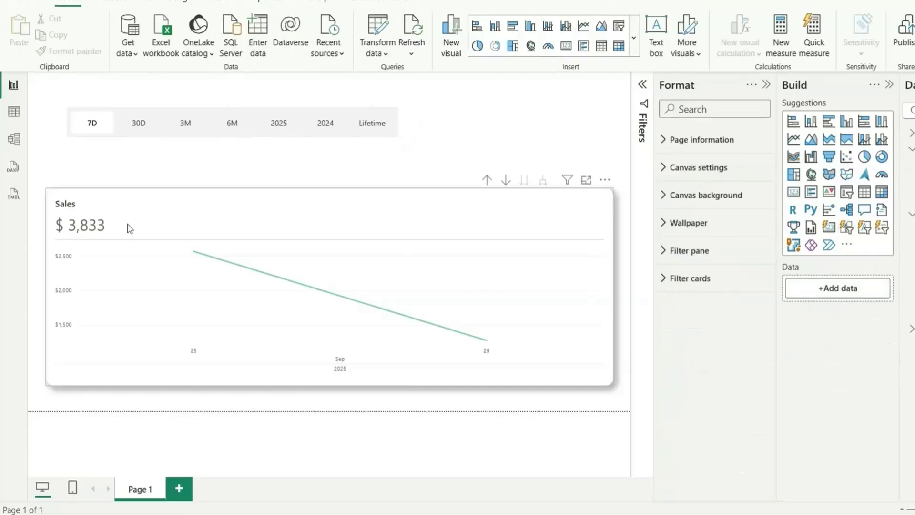
Try 30D, 3M, 6M, 2025 and 2024, ending on Lifetime with Sales at $1,336,393
click(128, 125)
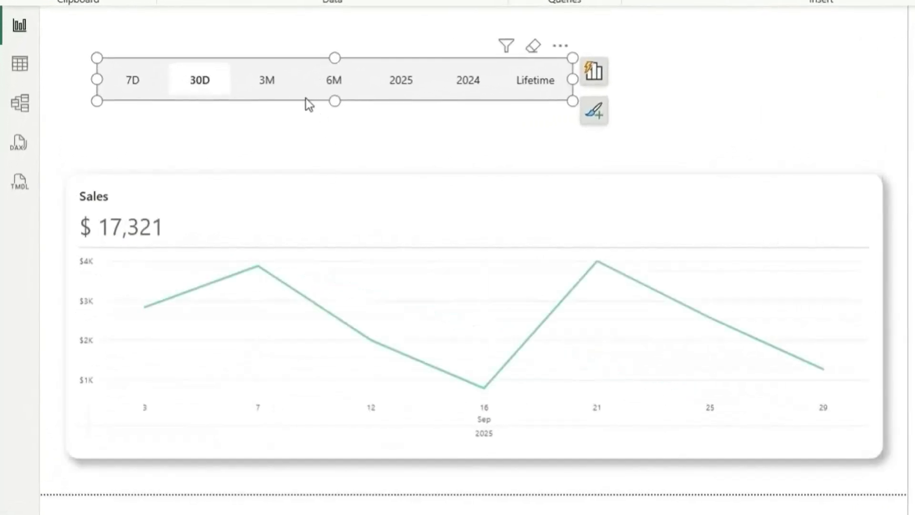
click(281, 82)
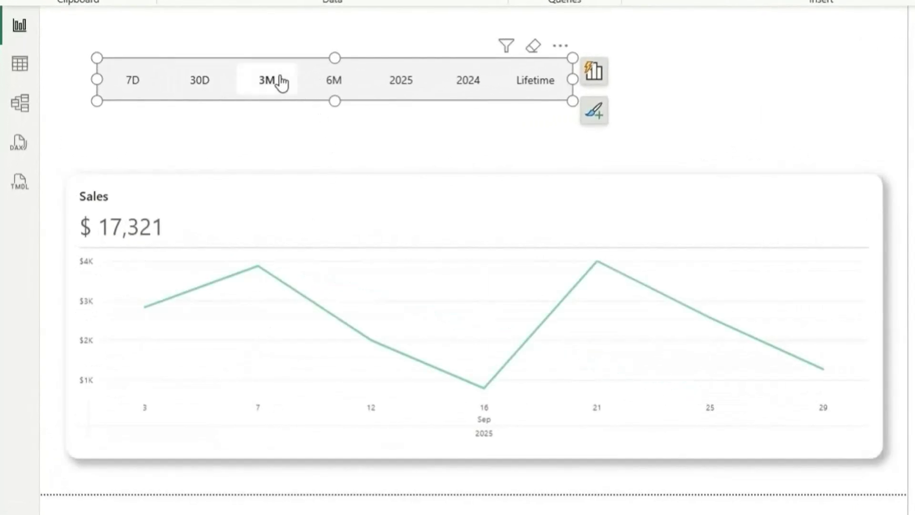
click(340, 82)
click(388, 91)
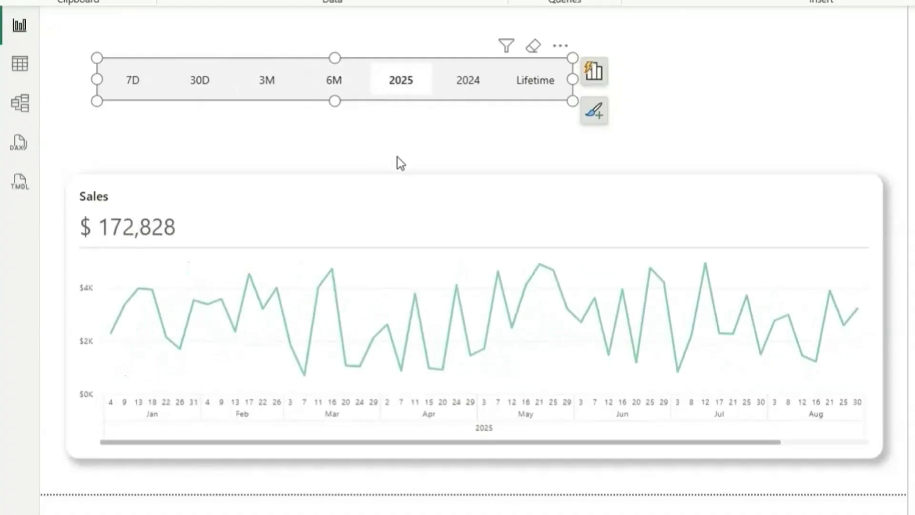
click(470, 85)
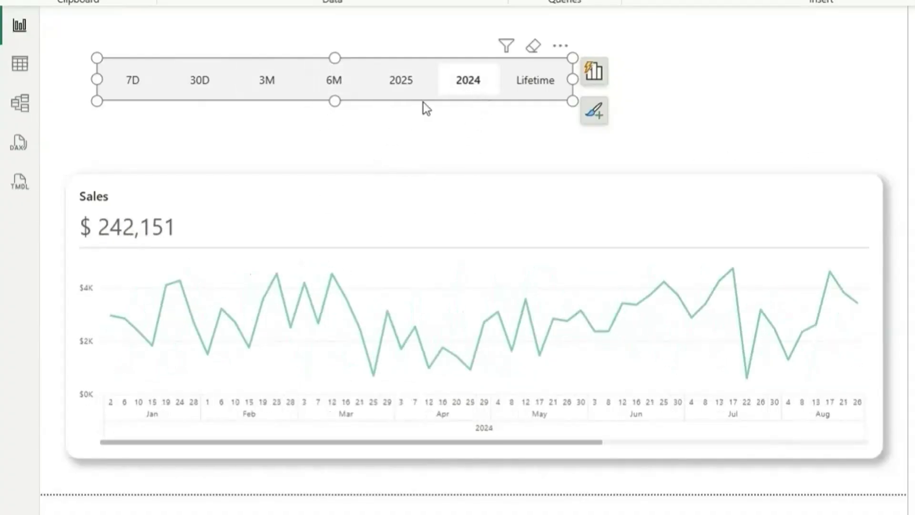
click(536, 84)
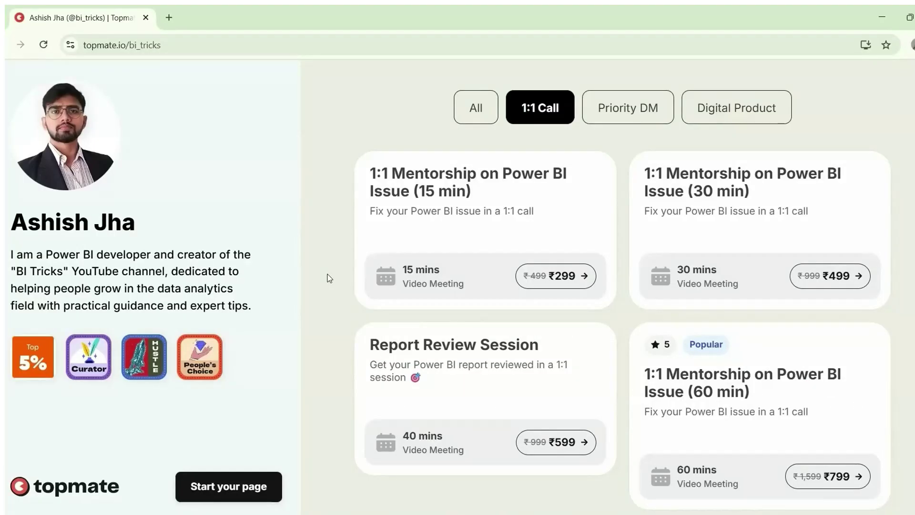
Filter the Topmate profile to Digital Product and browse the Pizza Sales and Superstore Analytics dashboard cards
scroll(328, 276, down, 1)
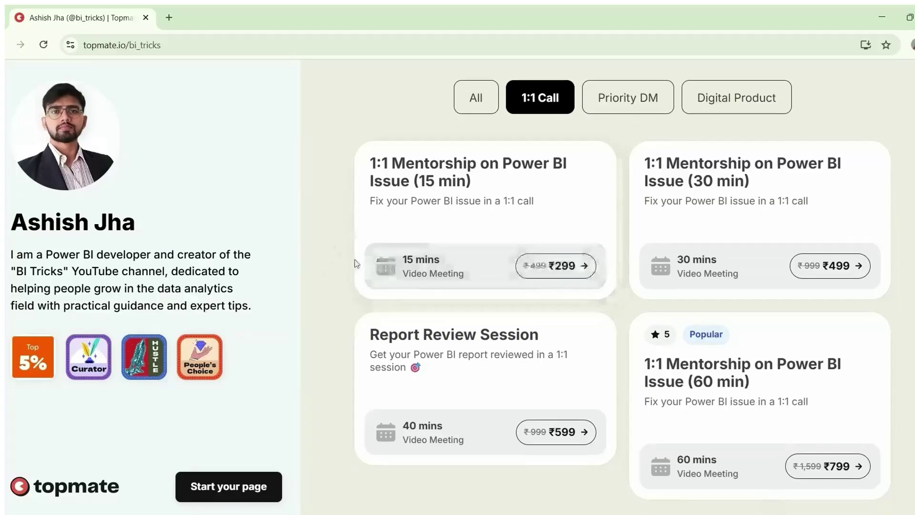
click(732, 100)
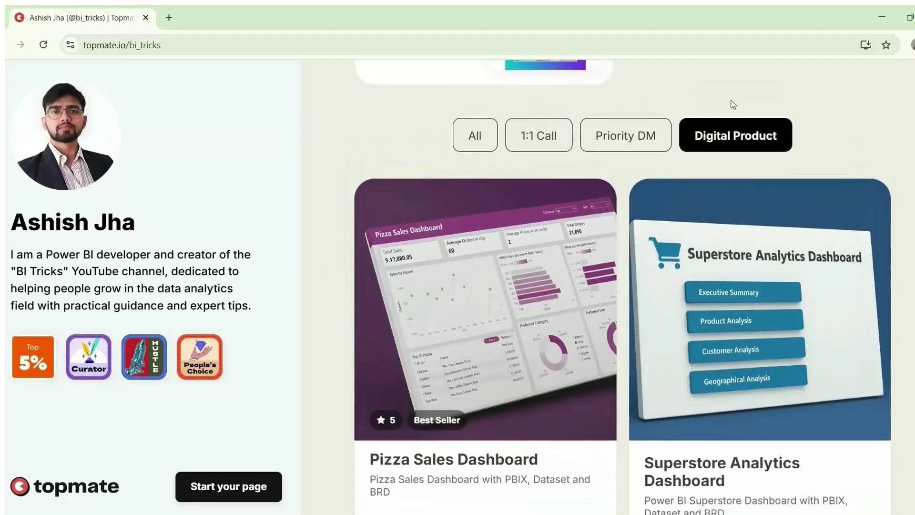
scroll(323, 268, down, 1)
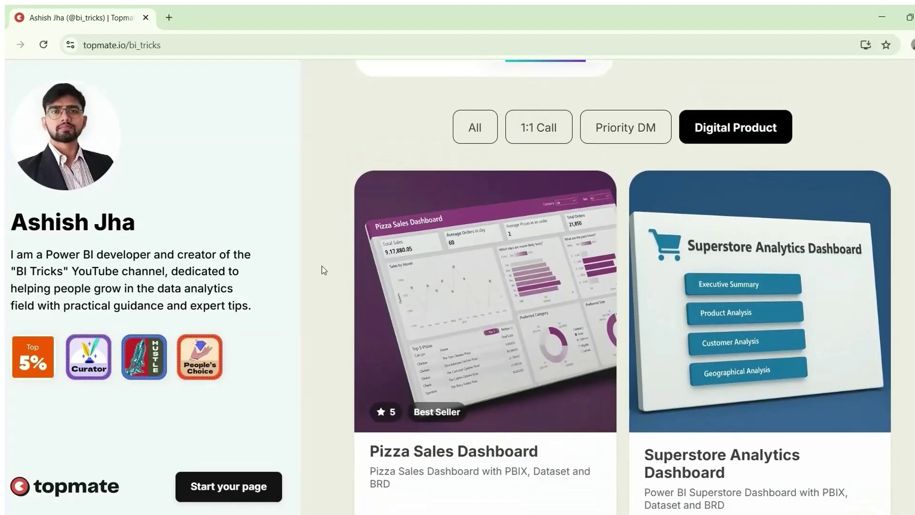
scroll(322, 265, down, 1)
scroll(322, 265, up, 1)
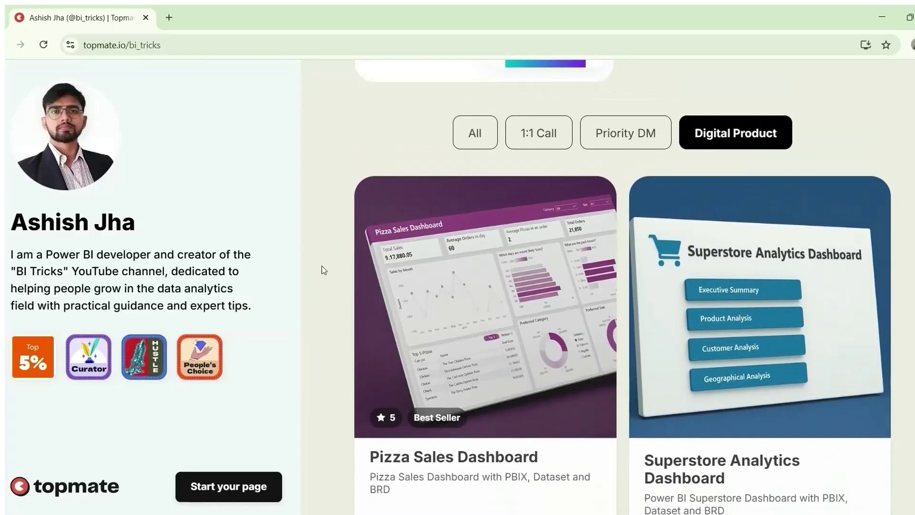